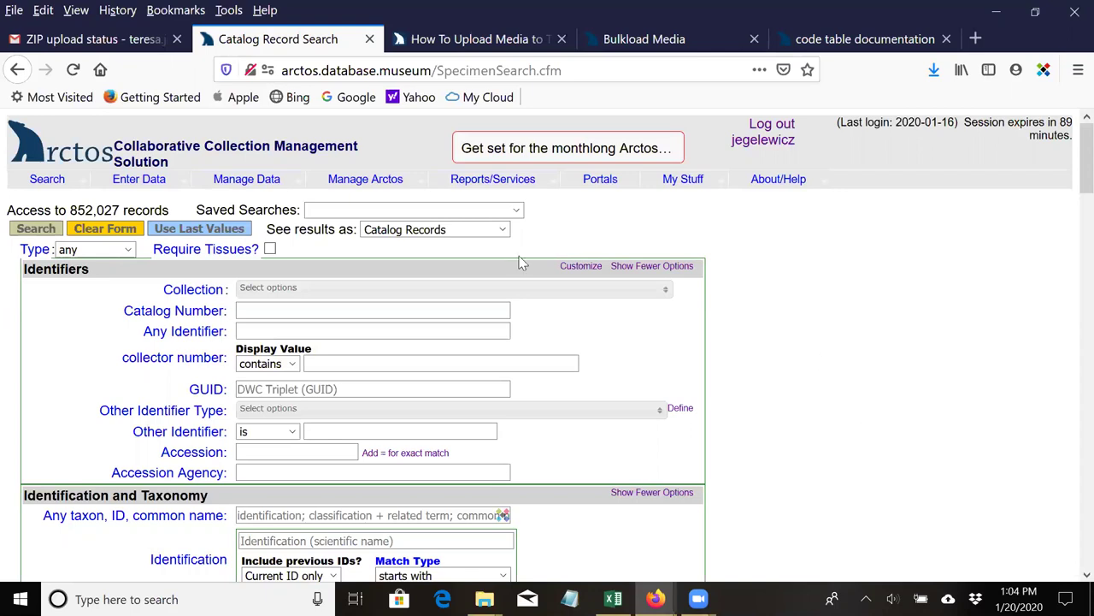
Check the ZIP upload status email, and select the first blank MEDIA_LICENSE cell, C3, in the UAM_Images workbook in Excel.
click(100, 40)
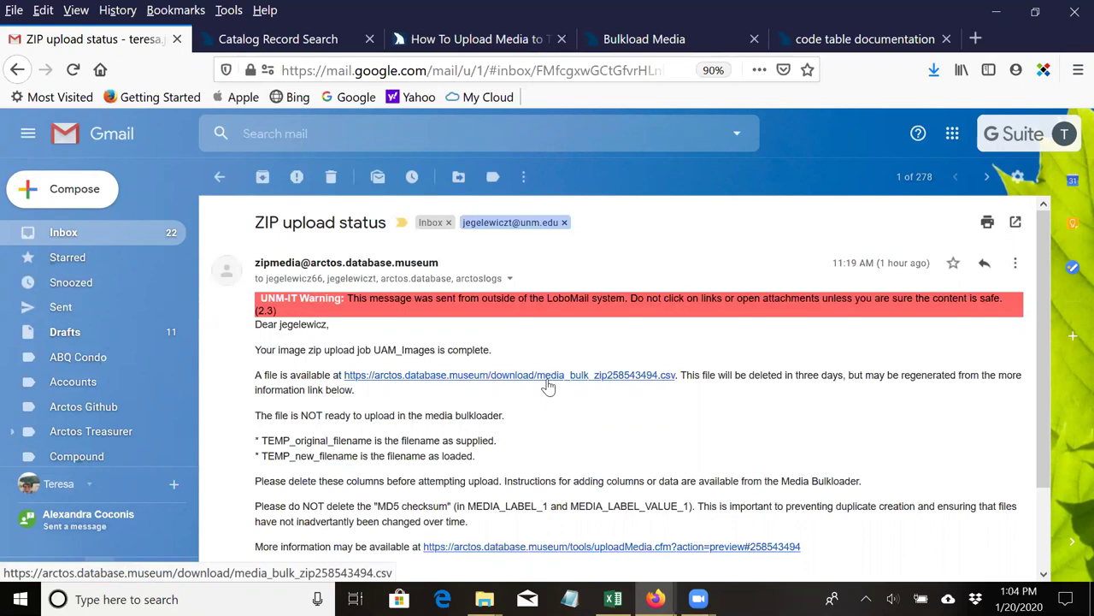
click(613, 598)
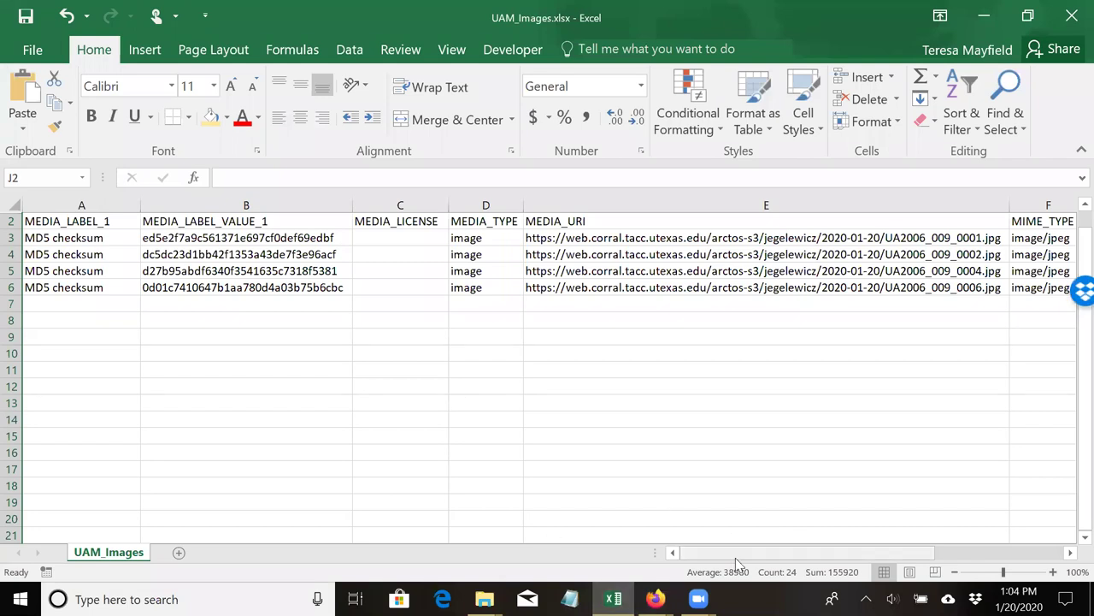
mouse_move(735, 557)
mouse_down()
mouse_move(872, 555)
mouse_move(735, 556)
mouse_up()
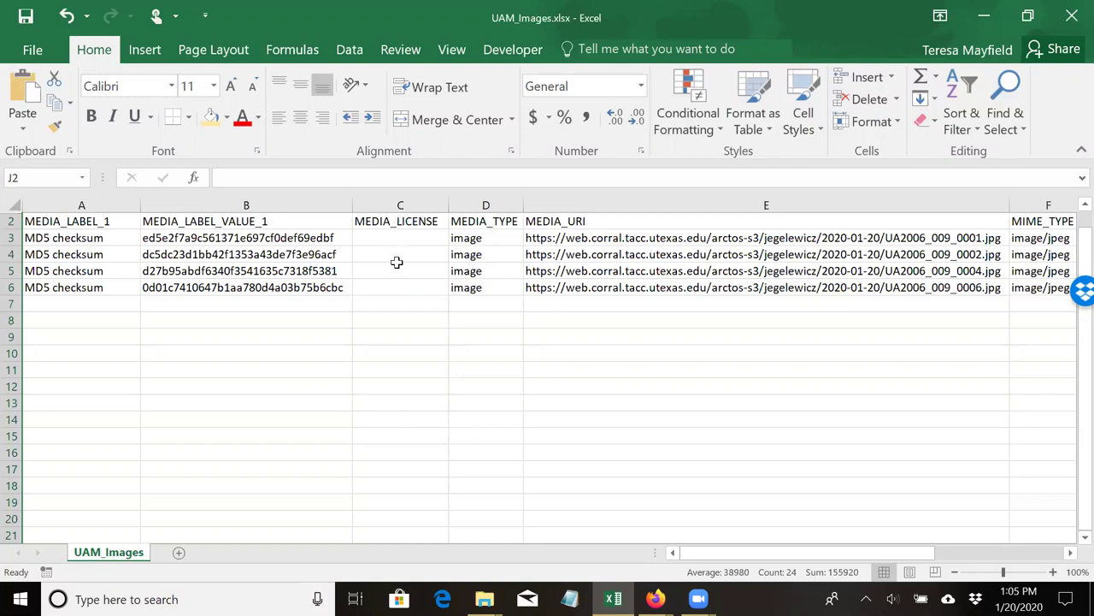
click(396, 240)
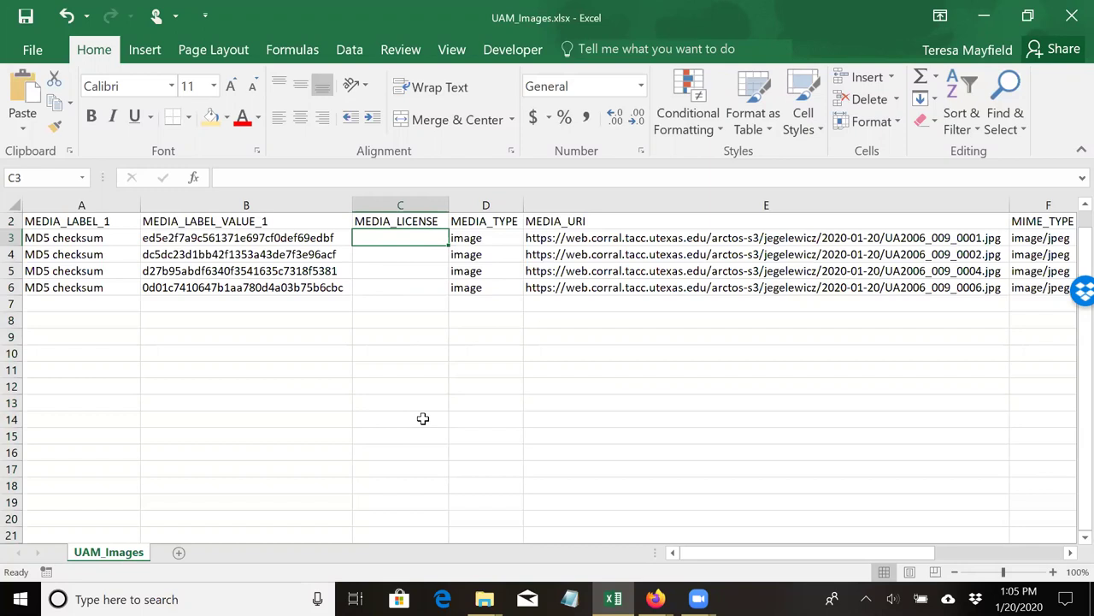
Switch to Arctos in Firefox and open the CTMEDIA_LICENSE code table documentation.
click(665, 598)
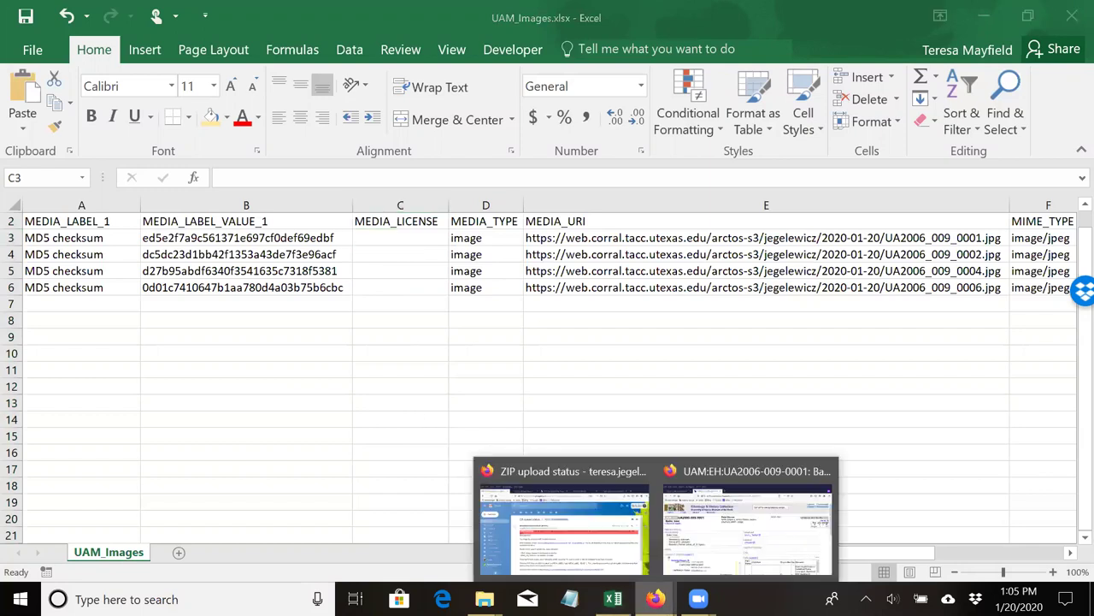
click(538, 532)
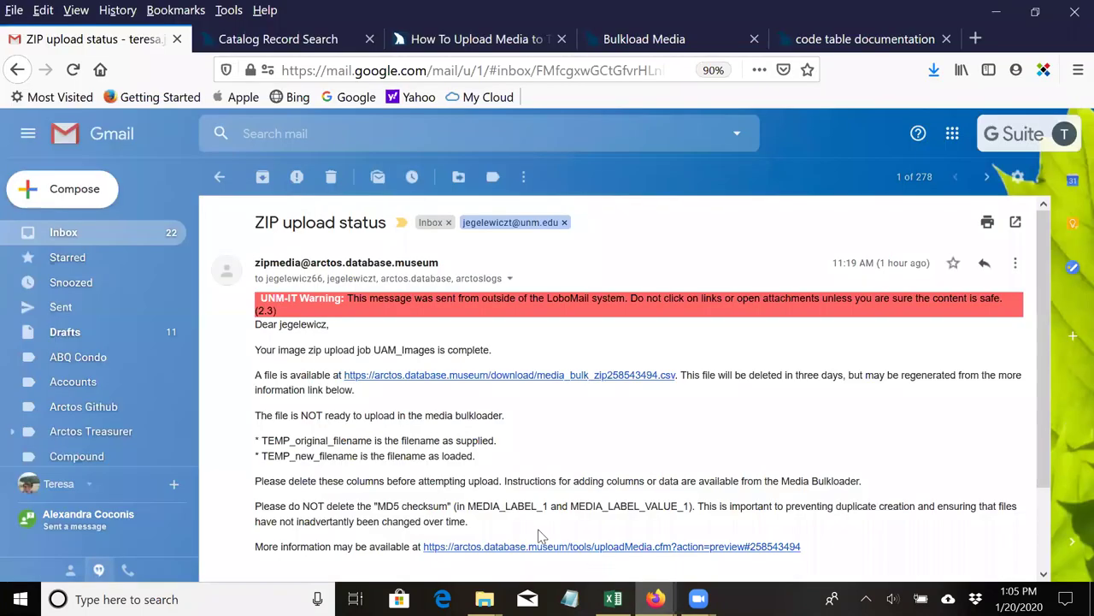
click(282, 39)
mouse_move(53, 185)
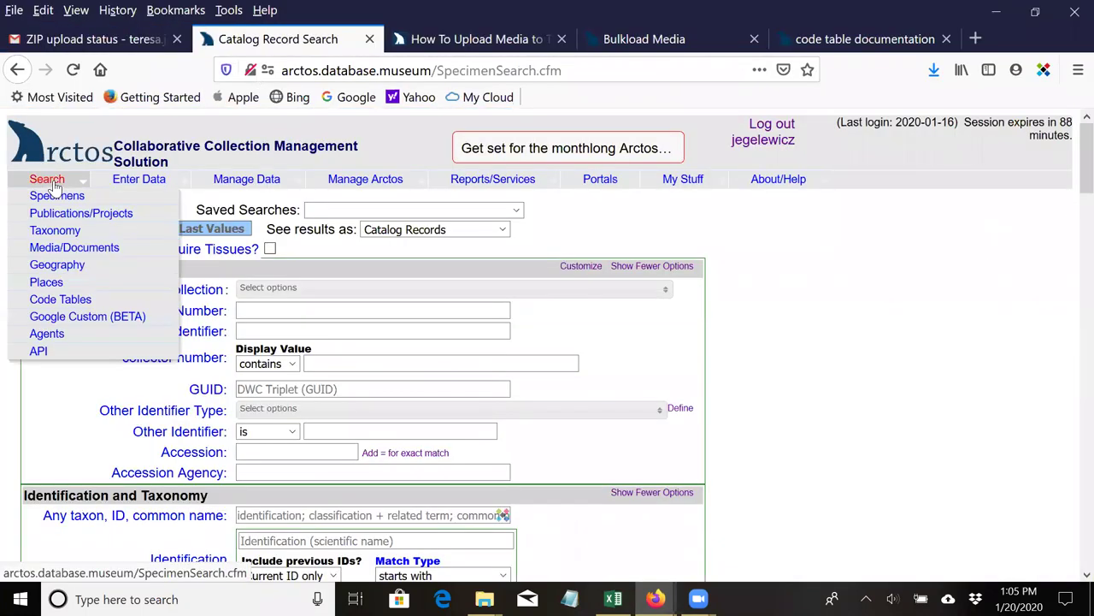
click(60, 301)
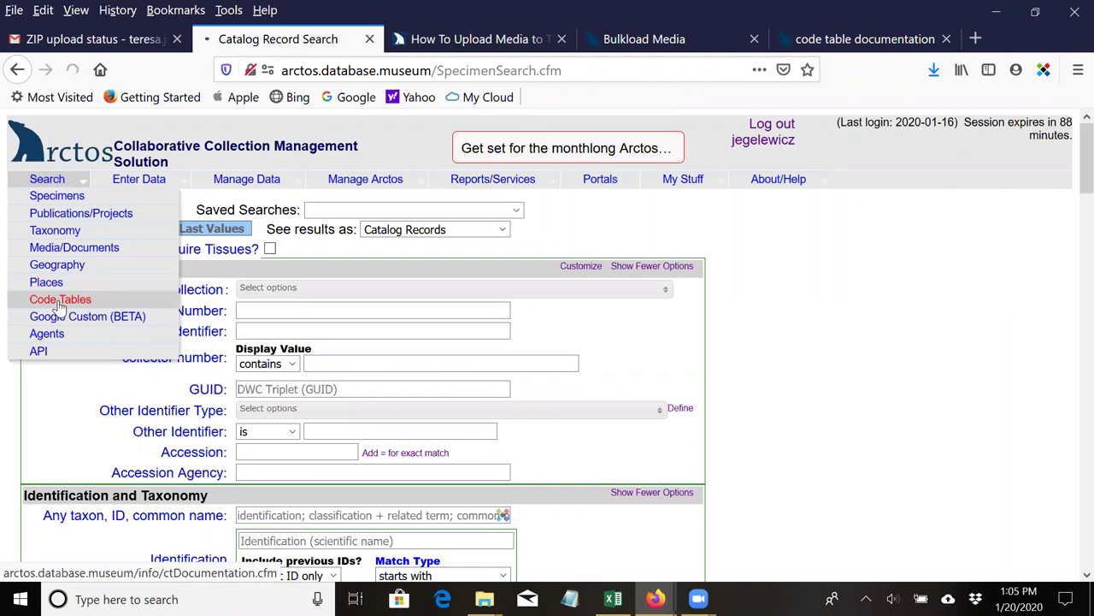
scroll(240, 476, down, 1)
scroll(239, 476, down, 5)
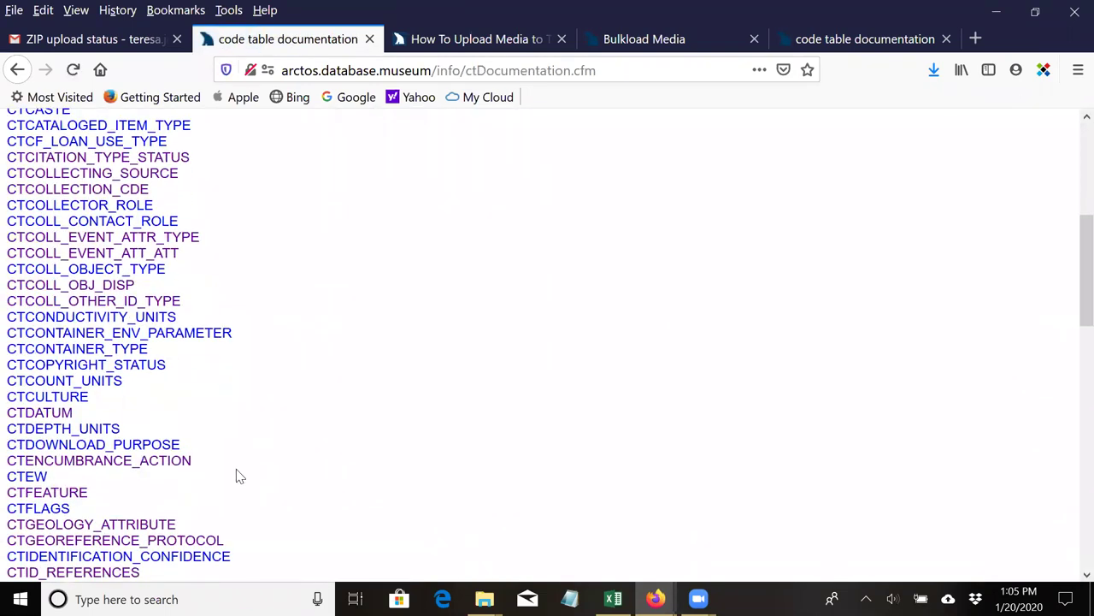
scroll(239, 476, down, 5)
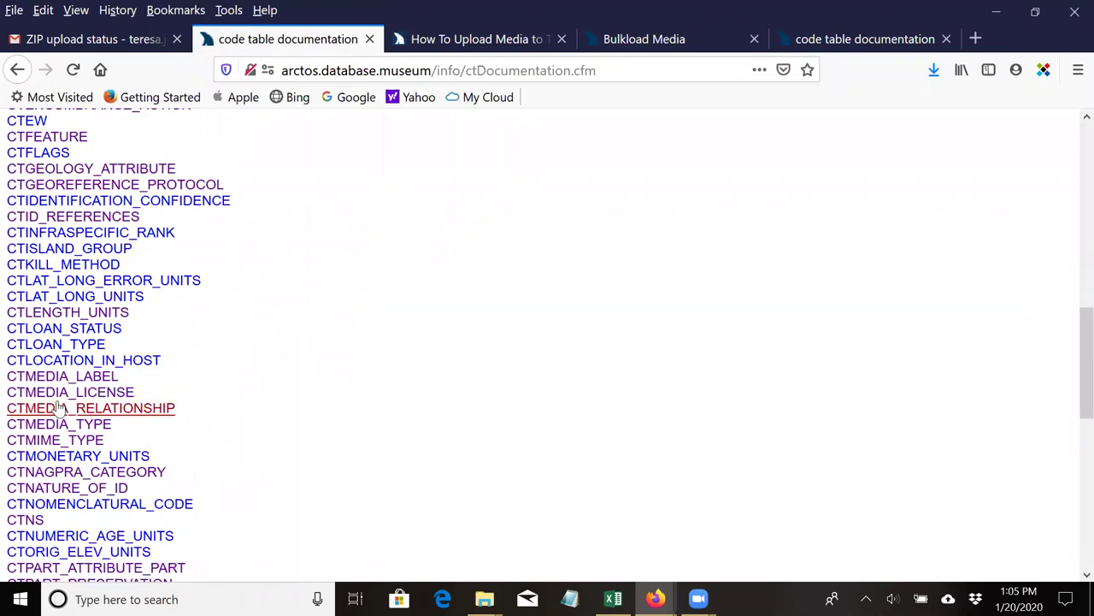
click(50, 396)
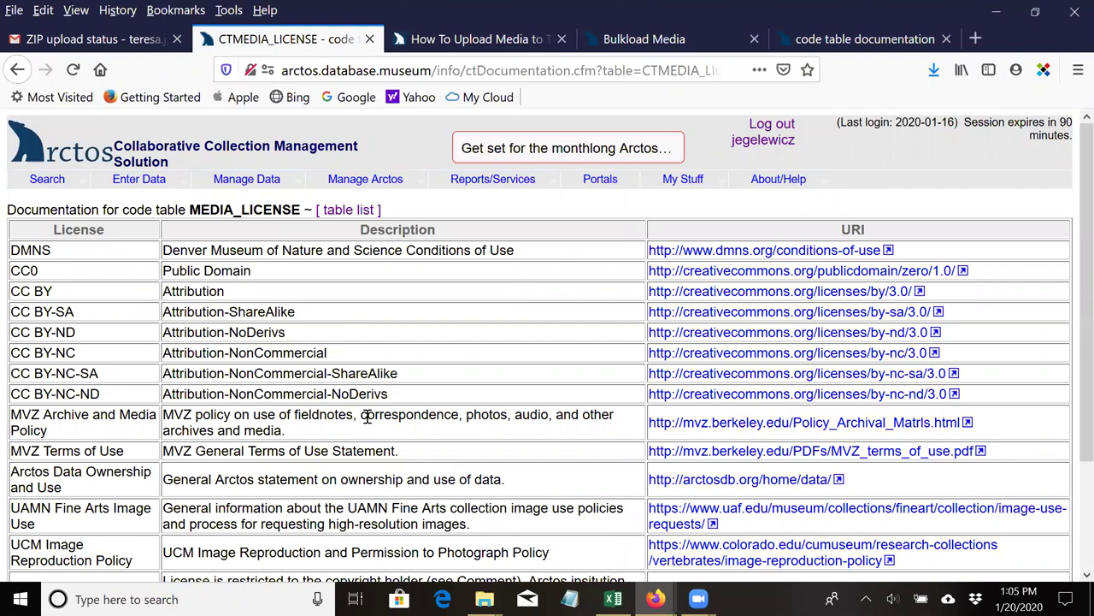
Copy the license value CC BY-NC-ND from the MEDIA_LICENSE code table.
scroll(367, 416, down, 2)
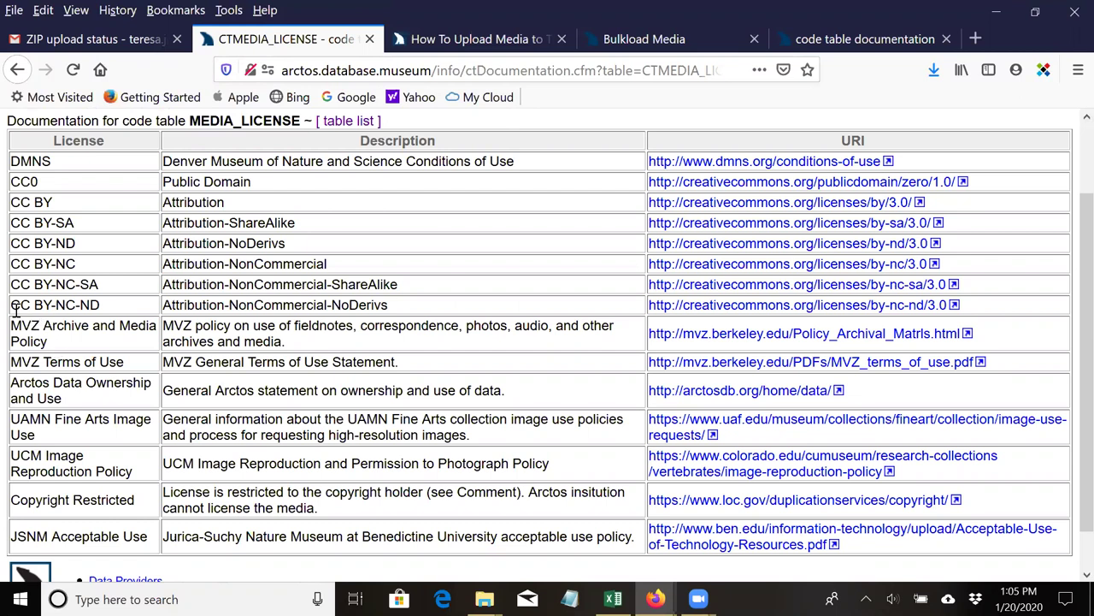
drag(12, 307, 101, 304)
key(ctrl+c)
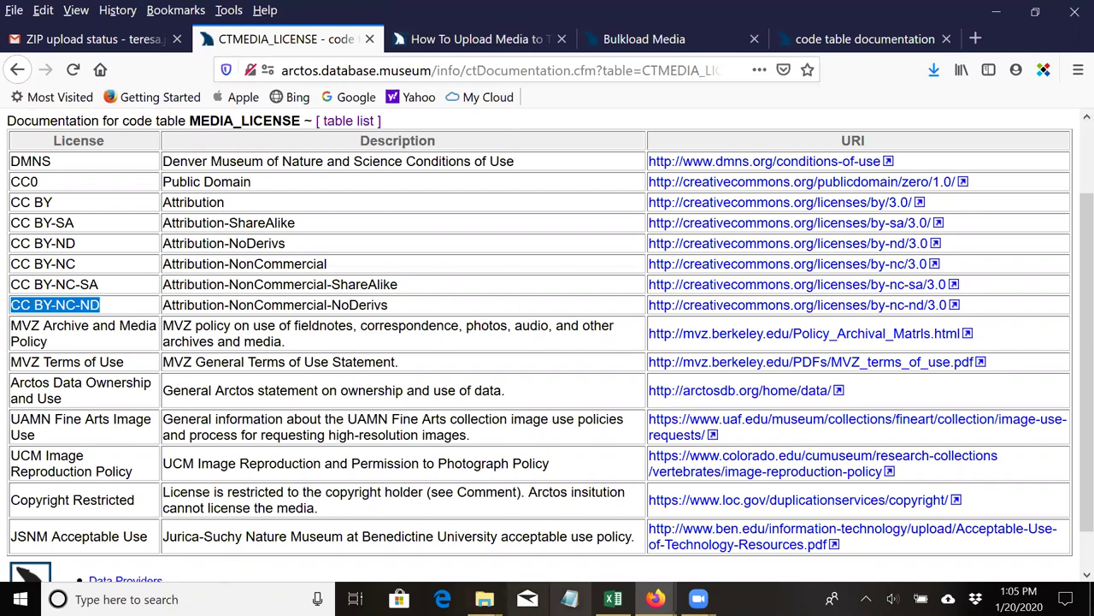
Paste CC BY-NC-ND into MEDIA_LICENSE cells C3 to C6 of the UAM_Images workbook in Excel.
click(613, 598)
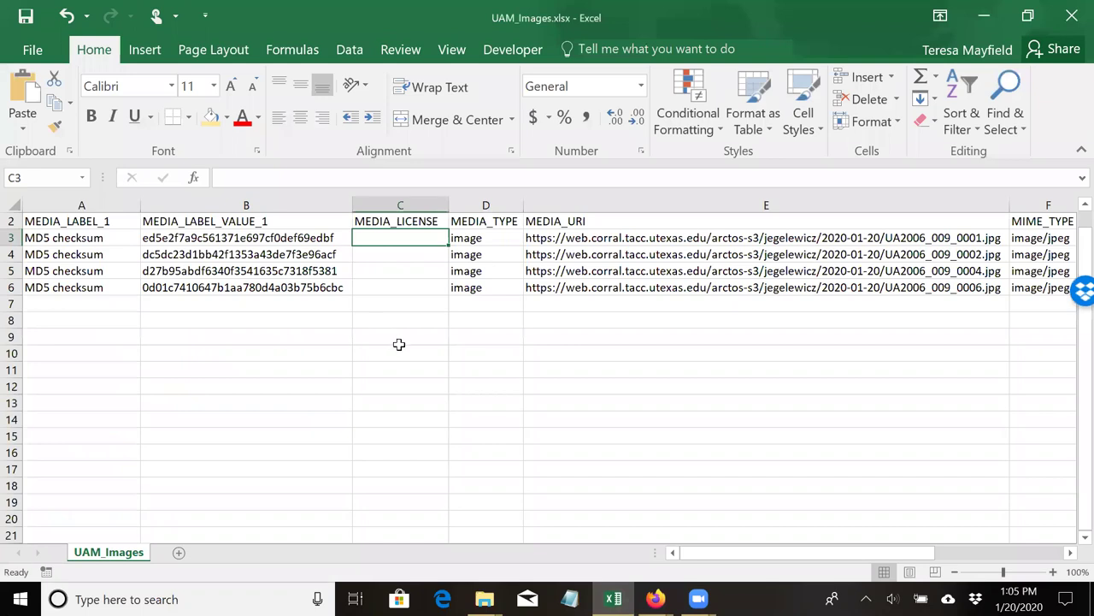
key(ctrl+v)
key(Down)
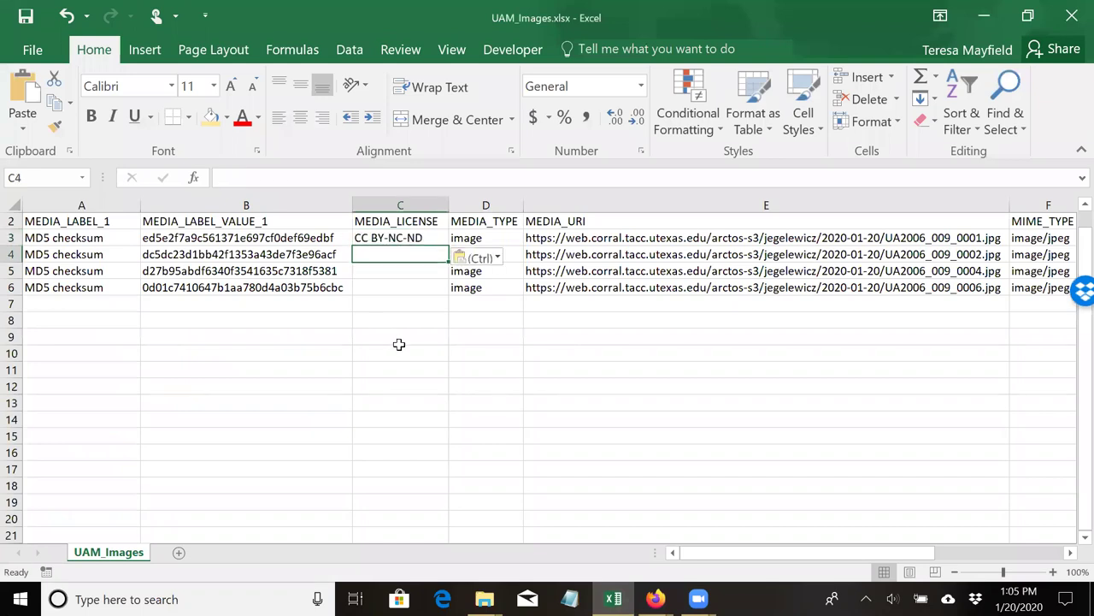
key(ctrl+v)
key(Down)
key(ctrl+v)
key(Down)
key(ctrl+v)
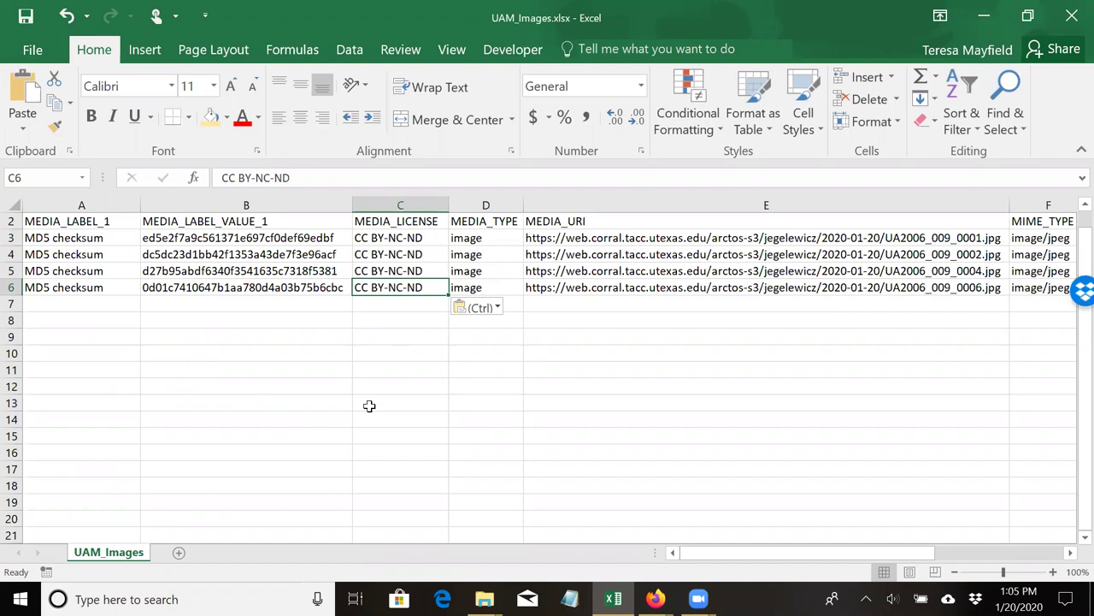
Review the MEDIA_TYPE, MEDIA_URI, MIME_TYPE and PREVIEW_URI columns of the image rows.
key(Right)
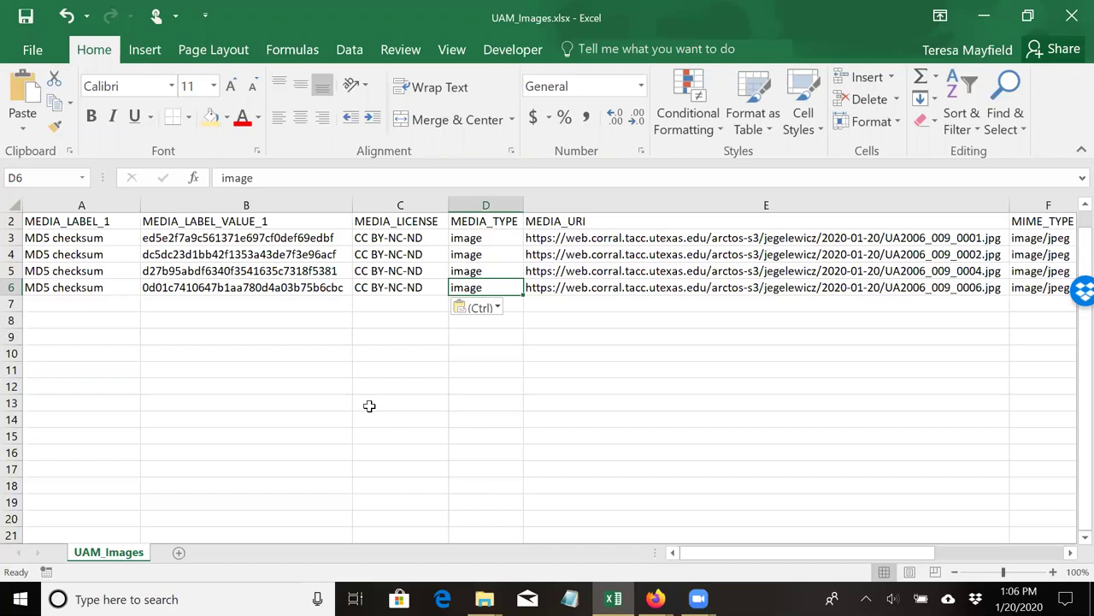
key(Right)
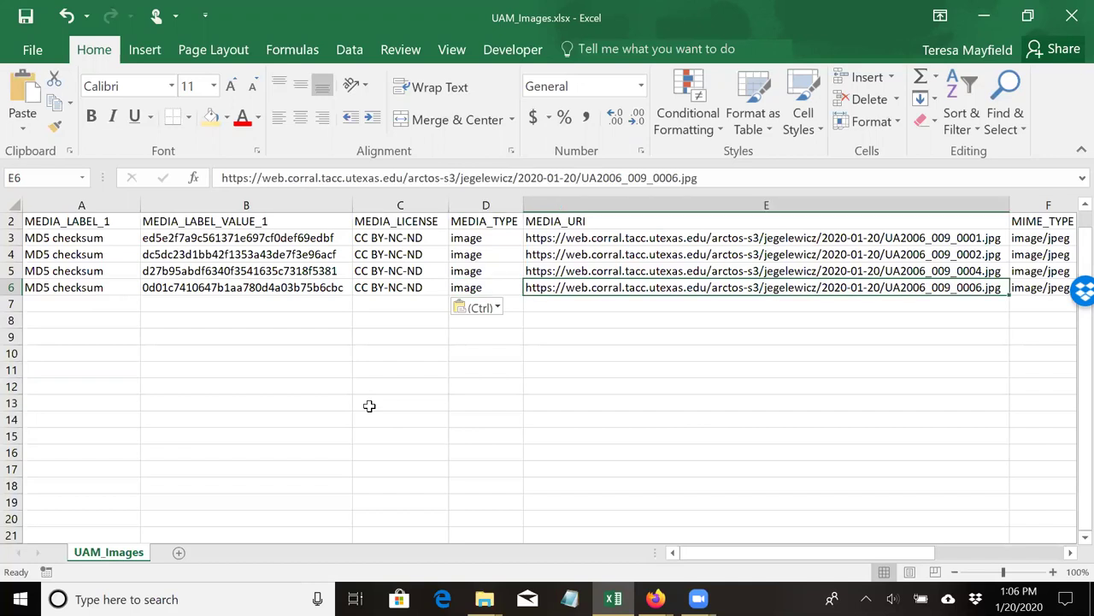
key(Right)
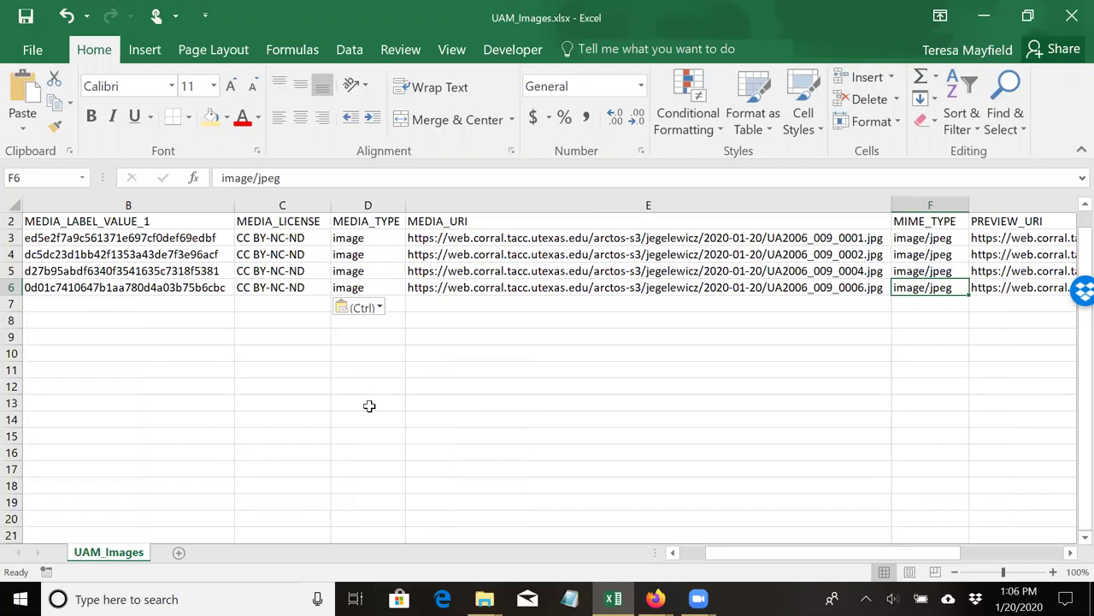
key(Right)
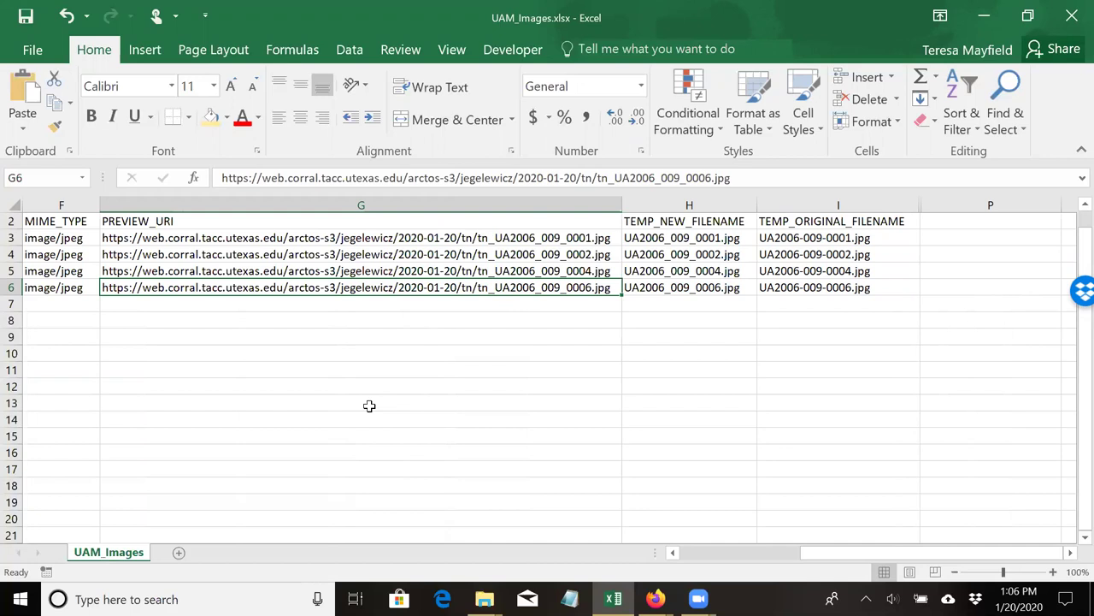
key(Up)
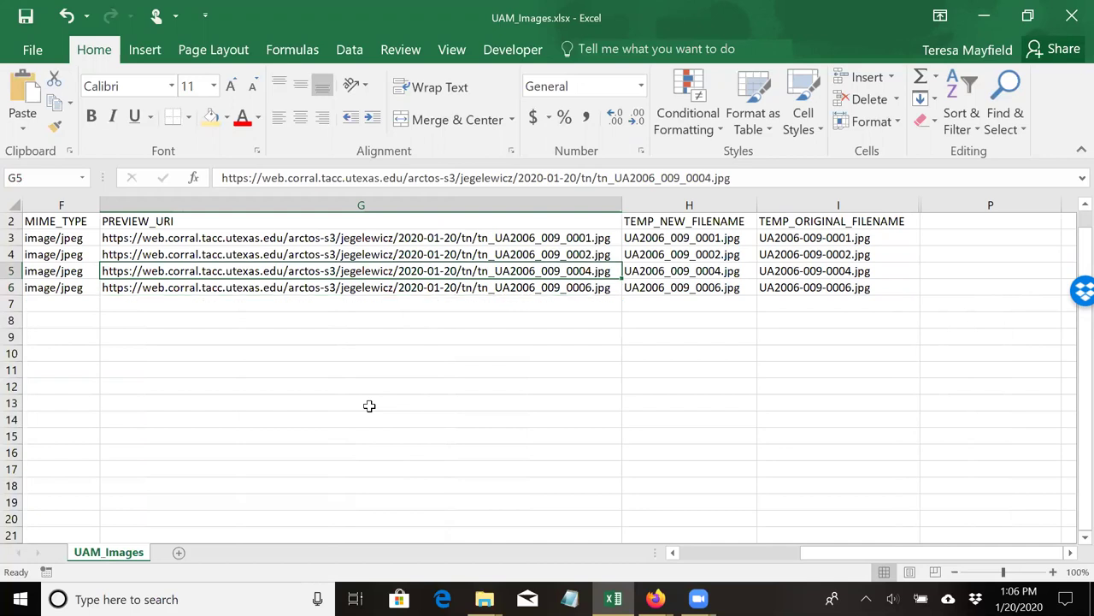
key(Up)
key(Up)
Compare the TEMP_NEW_FILENAME and TEMP_ORIGINAL_FILENAME values of the first image, and return to the start of row 3.
key(Right)
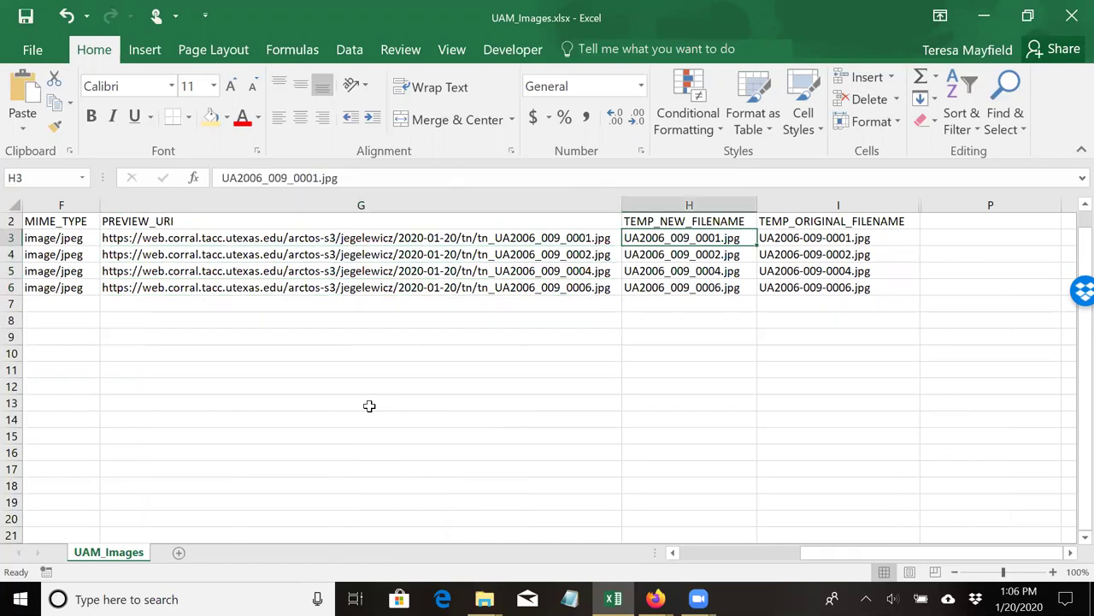
key(Right)
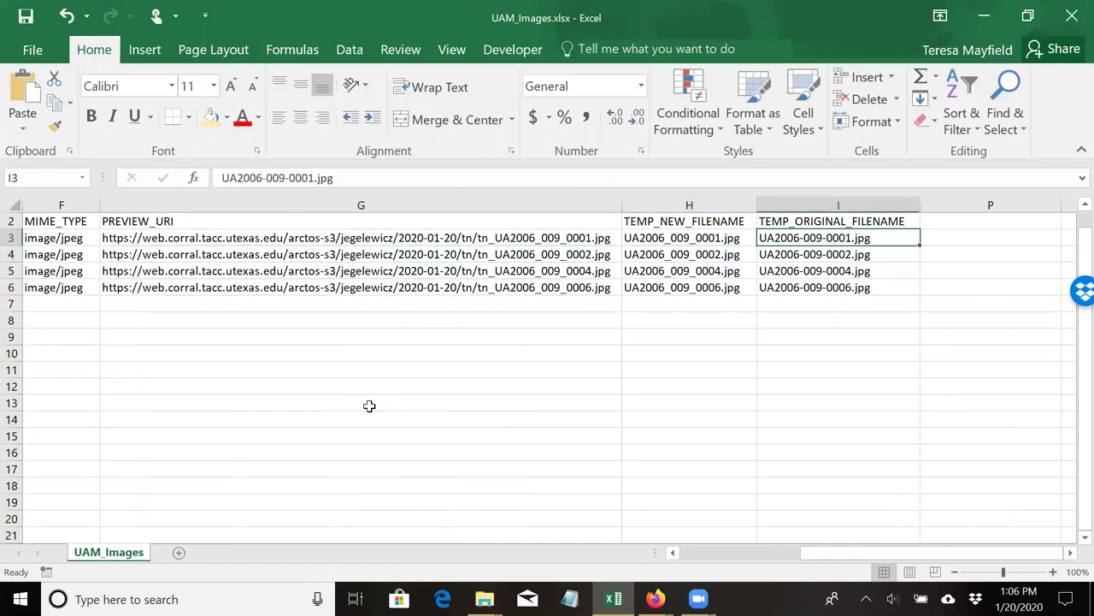
key(Left)
key(Right)
key(Left)
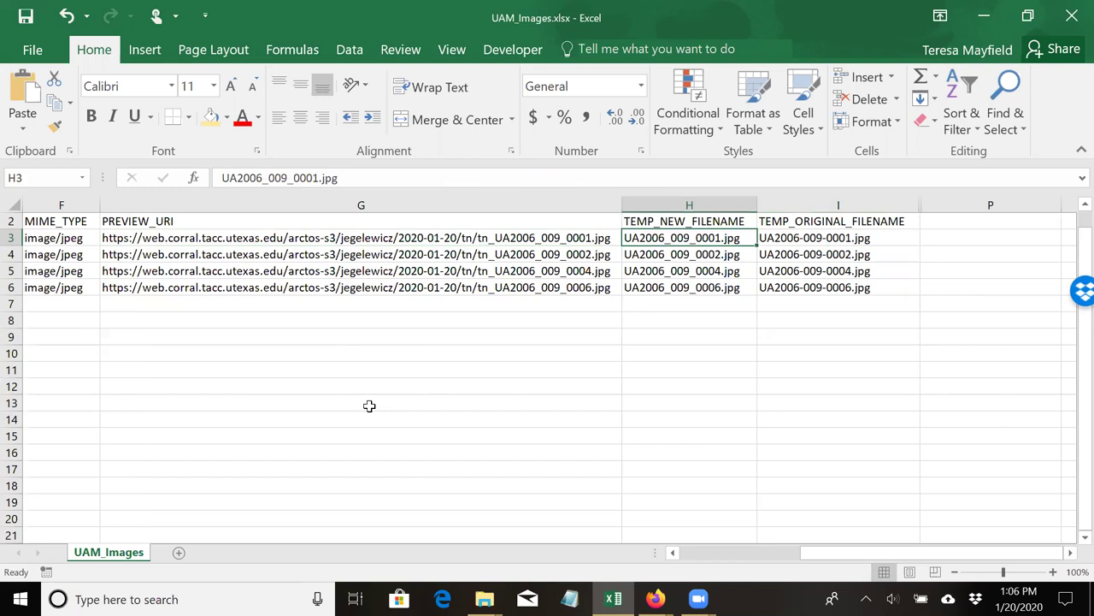
key(Right)
key(Left)
key(Left)
key(Left)
key(Left)
key(Left)
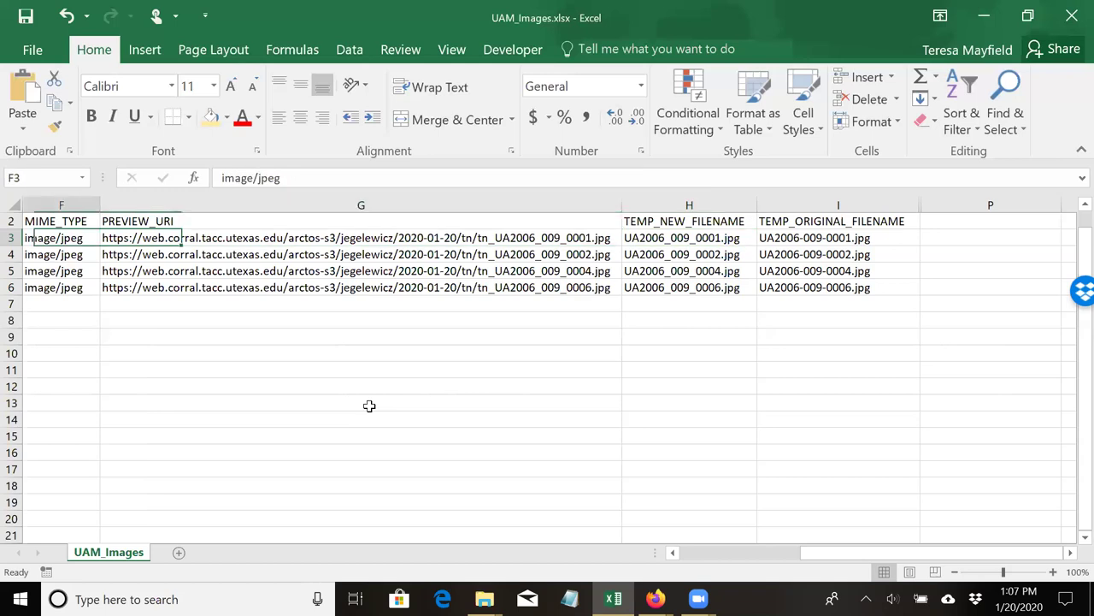
key(Left)
key(Left)
key(Left)
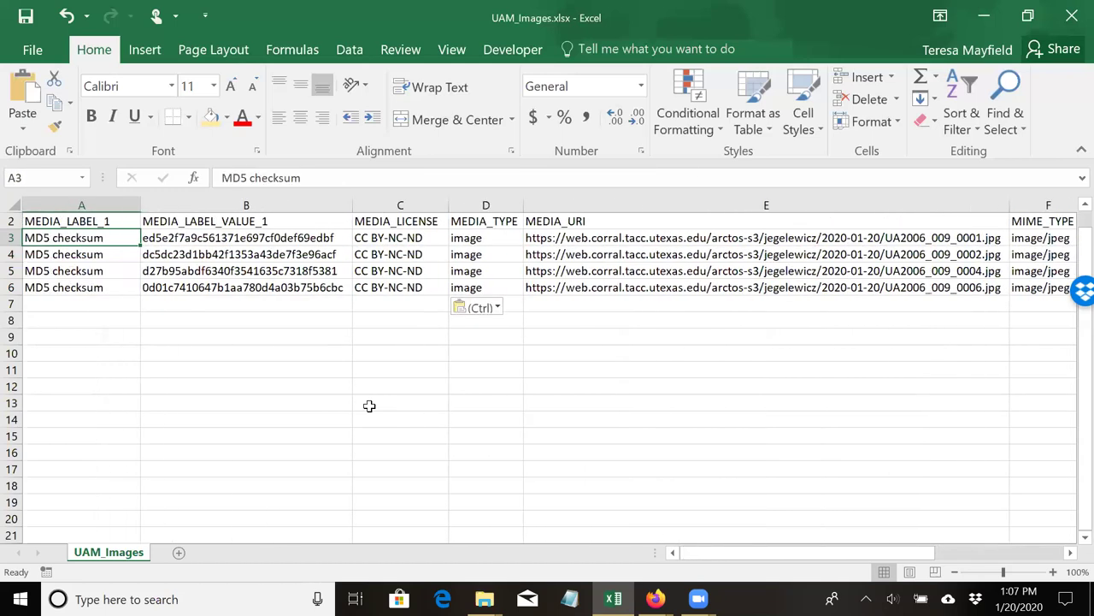
Select the whole sheet and unhide the hidden first row.
click(13, 202)
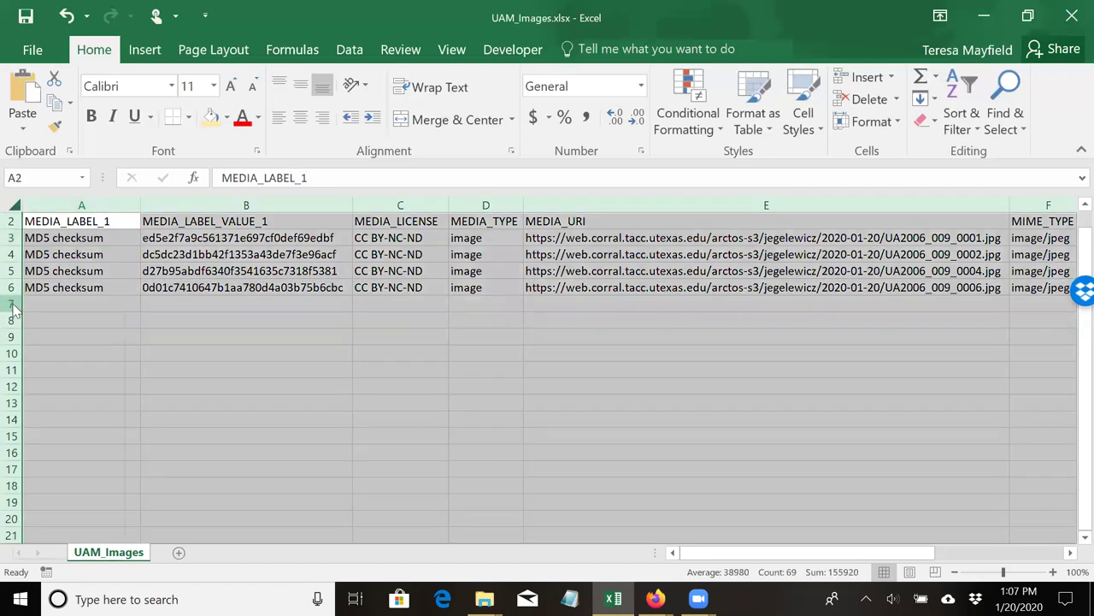
right_click(14, 306)
click(86, 546)
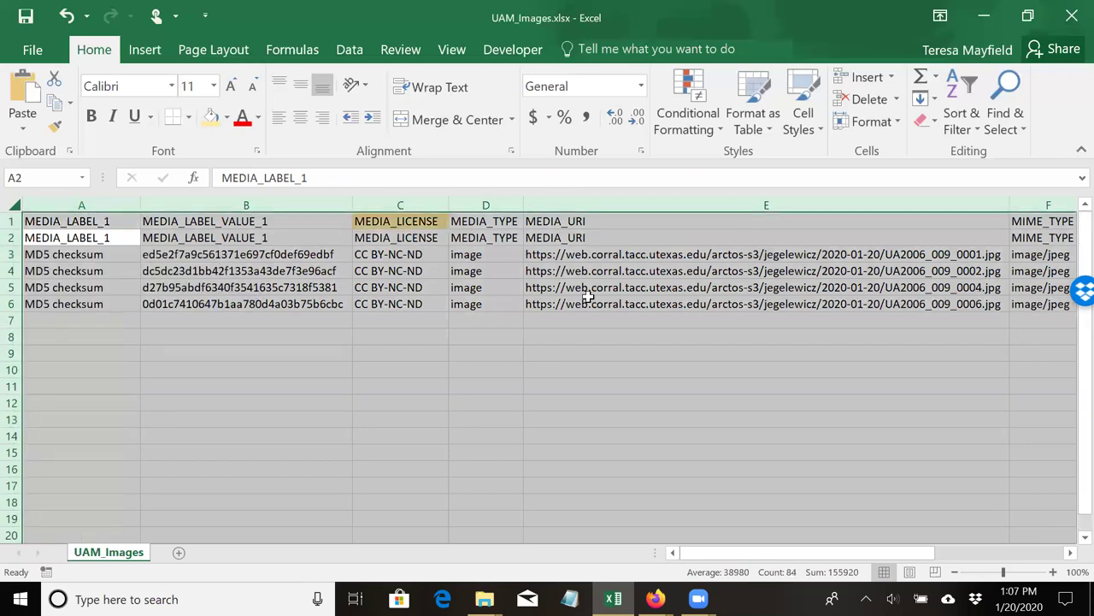
Unhide the hidden columns between columns I and P.
drag(862, 551, 982, 533)
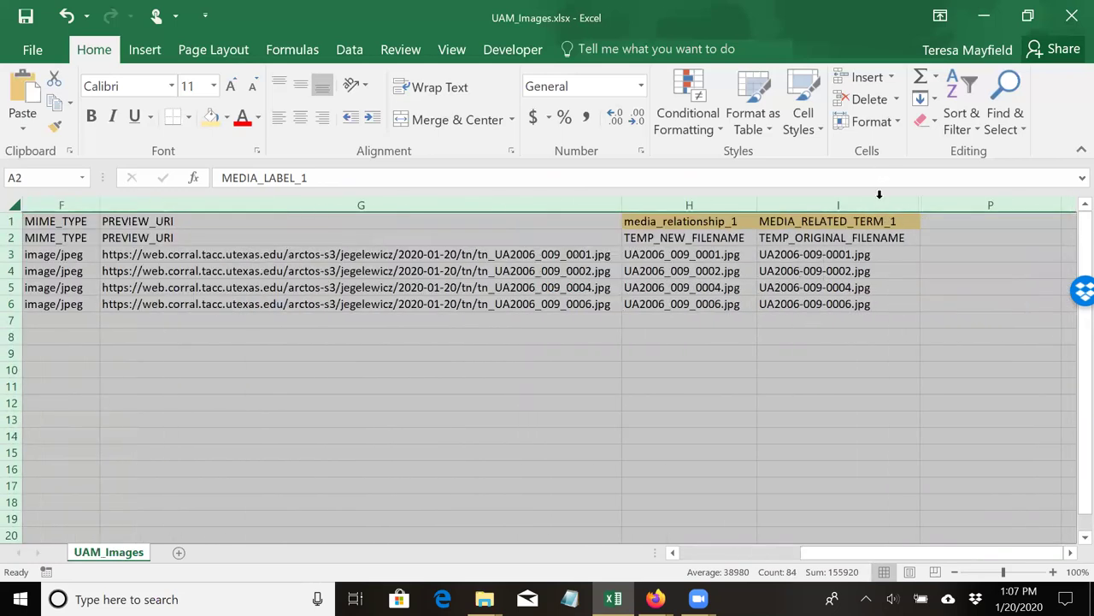
click(908, 203)
drag(908, 201, 960, 203)
right_click(959, 202)
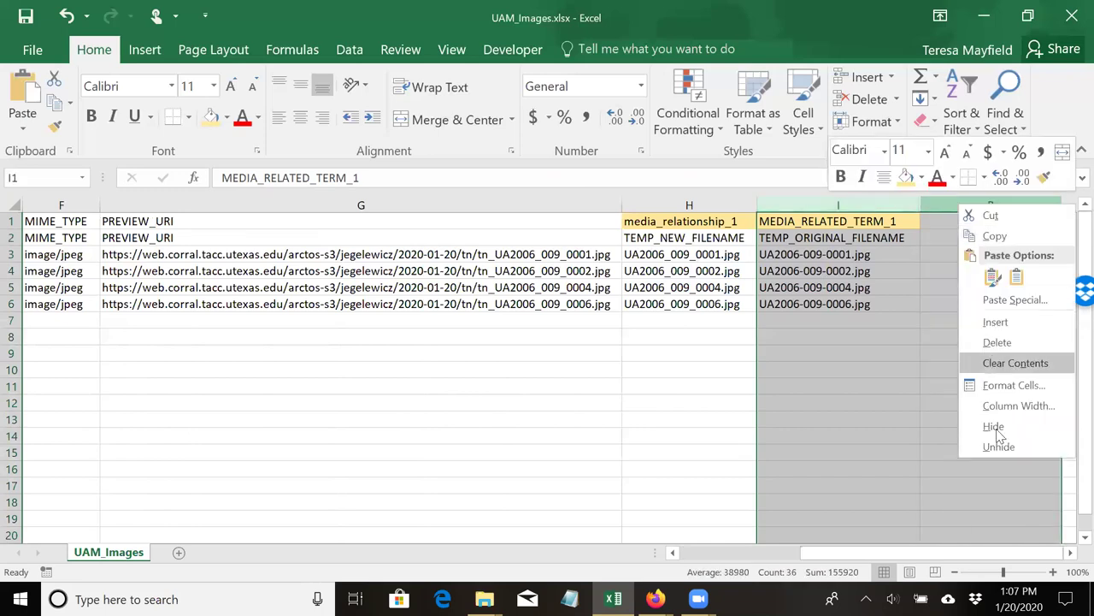
click(997, 447)
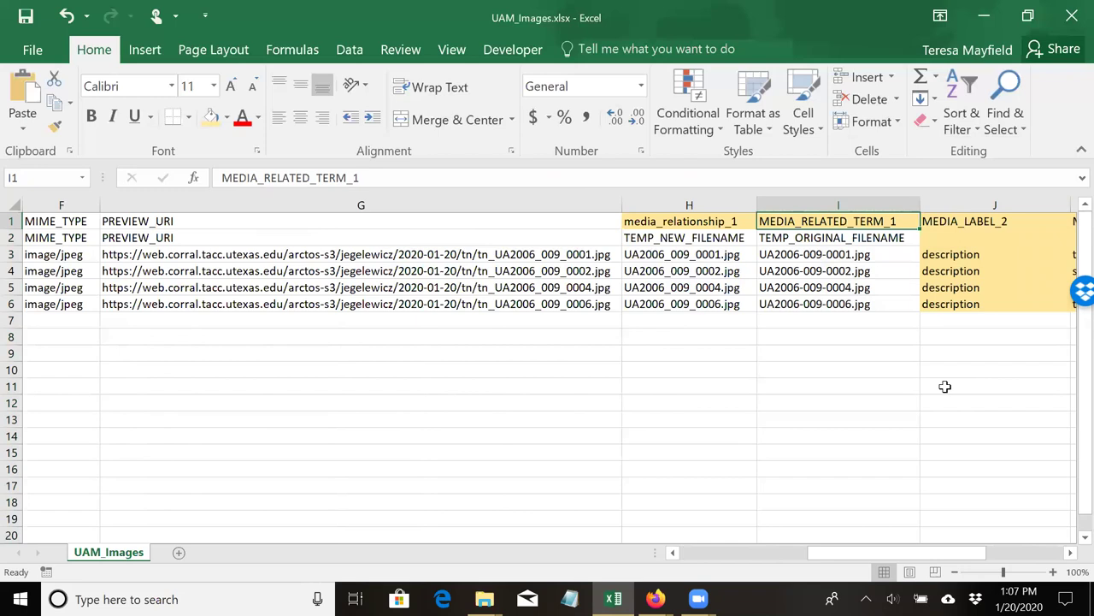
Compare the media_relationship_1 and MEDIA_RELATED_TERM_1 headers with the temporary filename columns beneath them.
key(Left)
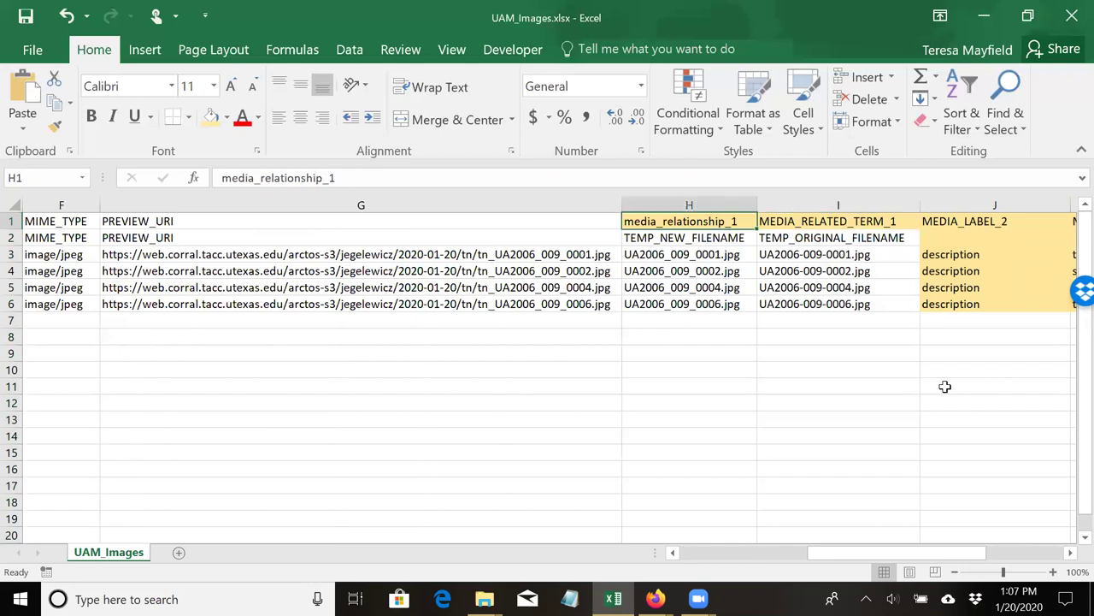
key(Right)
key(Left)
key(Down)
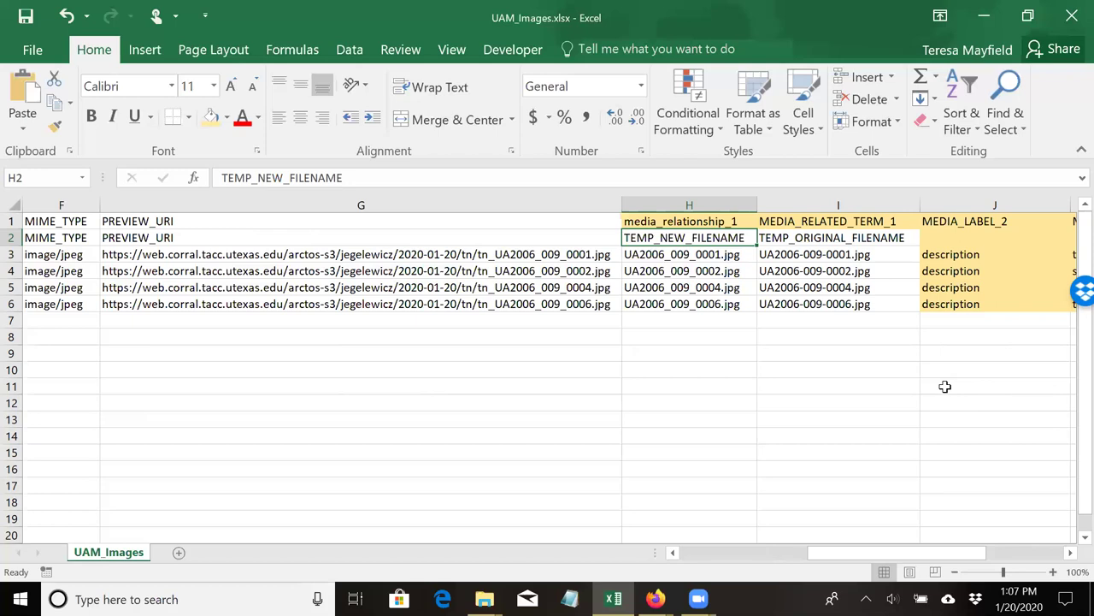
key(Down)
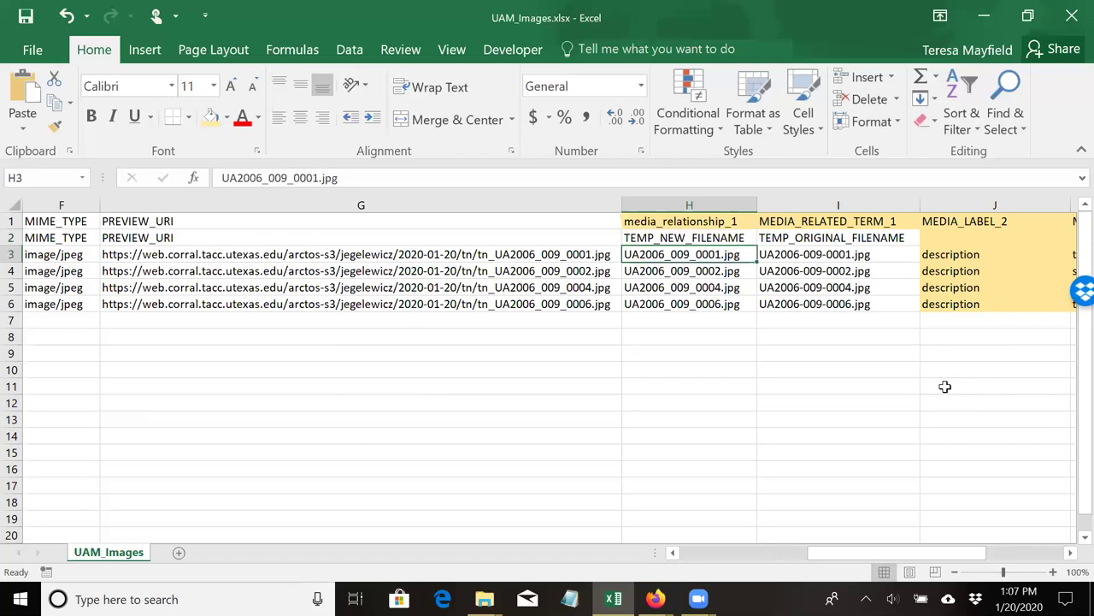
key(Up)
key(Up)
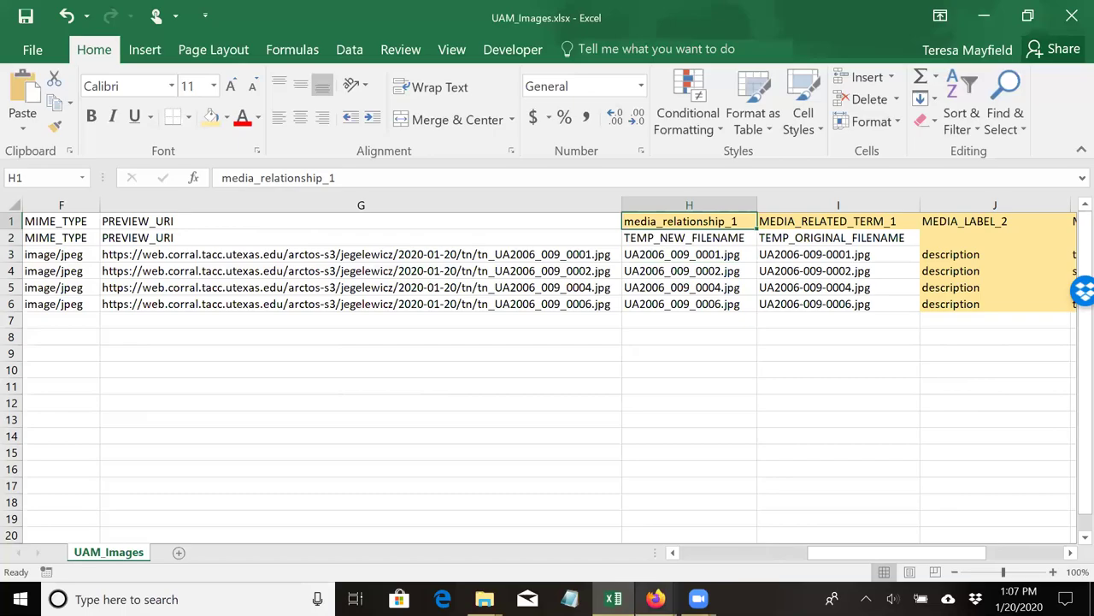
Switch to Firefox, open the CTMEDIA_RELATIONSHIP code table from the Arctos table list, and copy the term "shows cataloged_item".
click(656, 599)
click(589, 538)
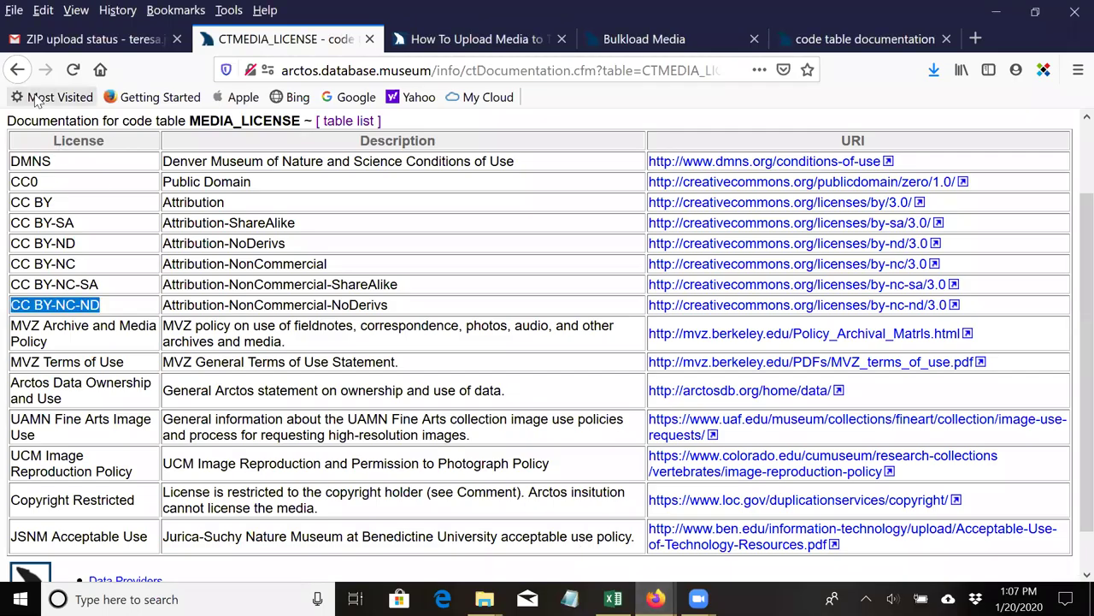
click(18, 70)
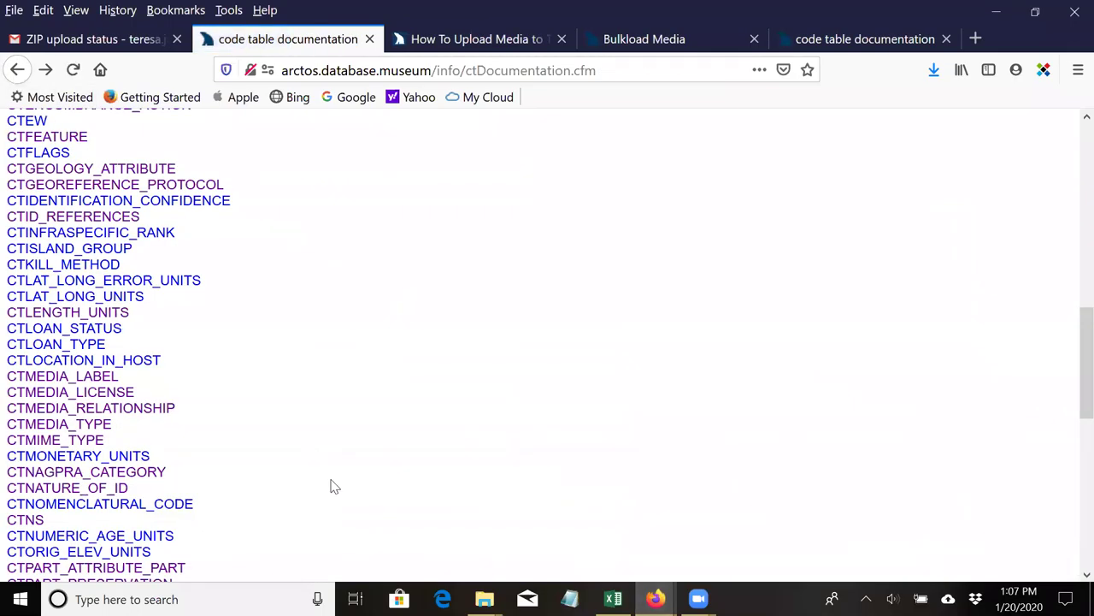
scroll(323, 433, down, 10)
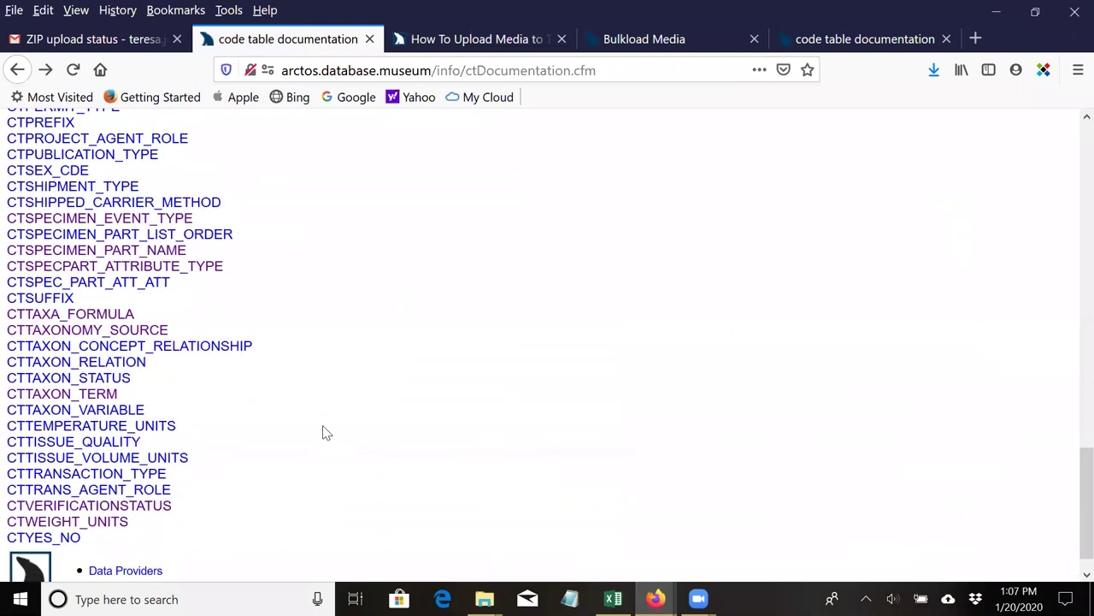
scroll(287, 376, up, 3)
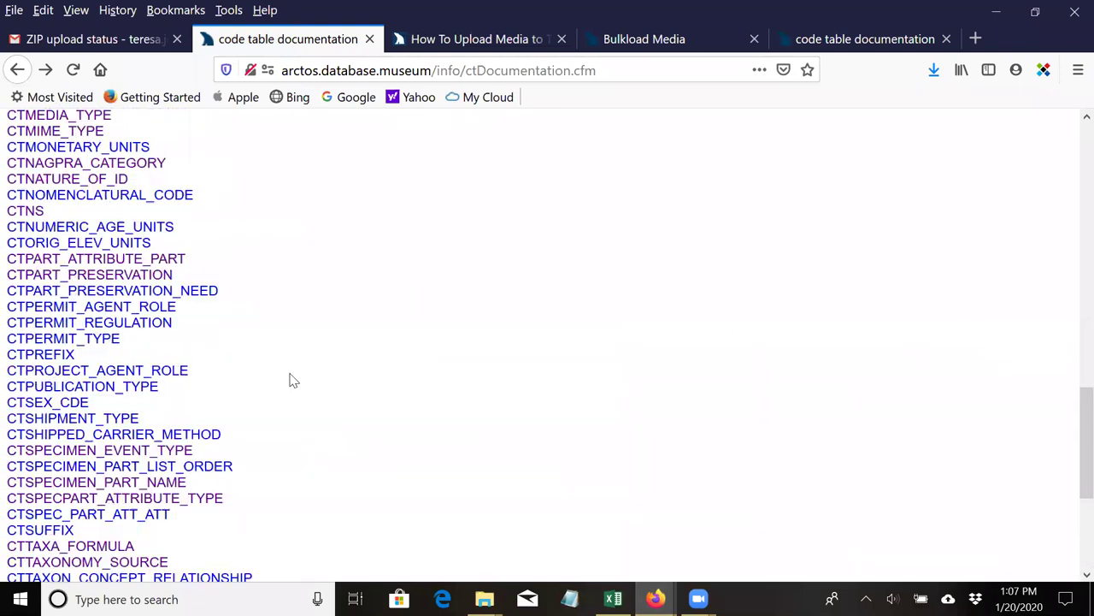
scroll(289, 380, up, 4)
click(53, 279)
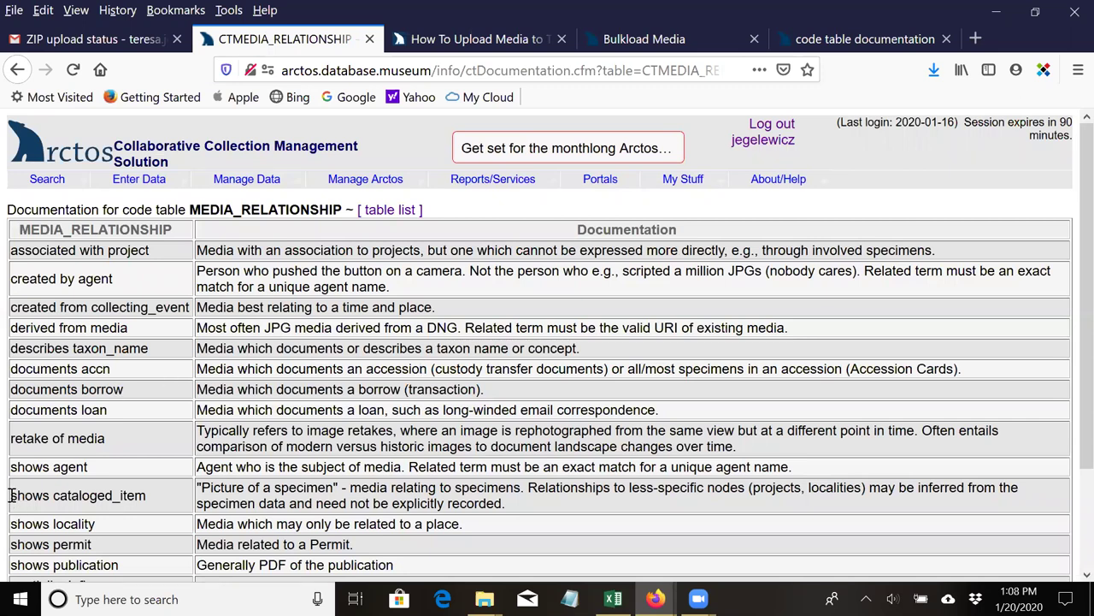
drag(10, 495, 147, 499)
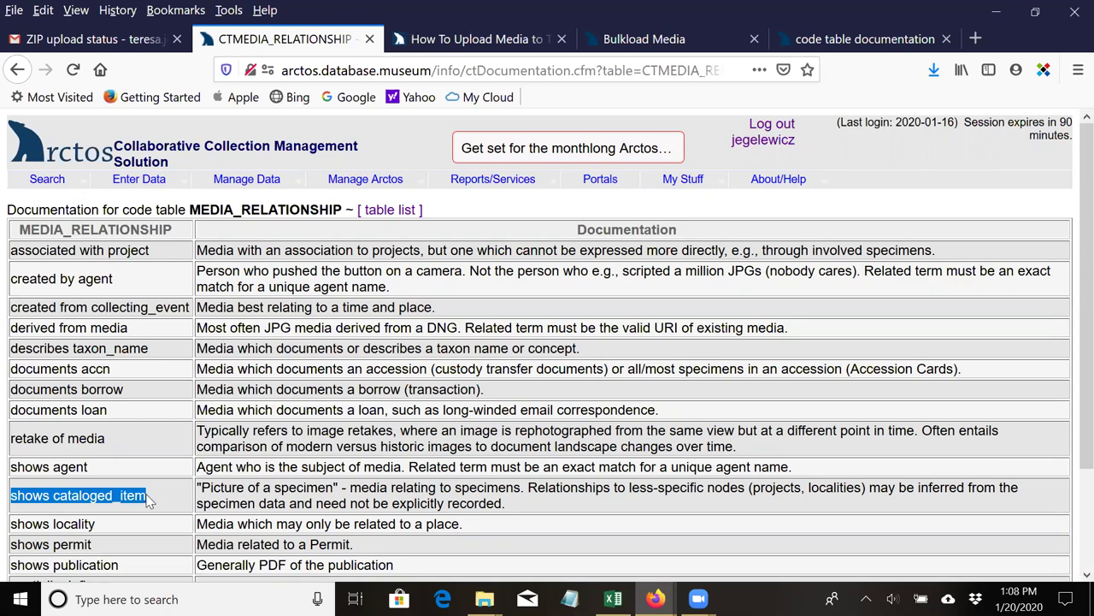
Back in the Excel sheet, replace the filenames under media_relationship_1 in H3 to H6 with the copied term "shows cataloged_item".
click(613, 598)
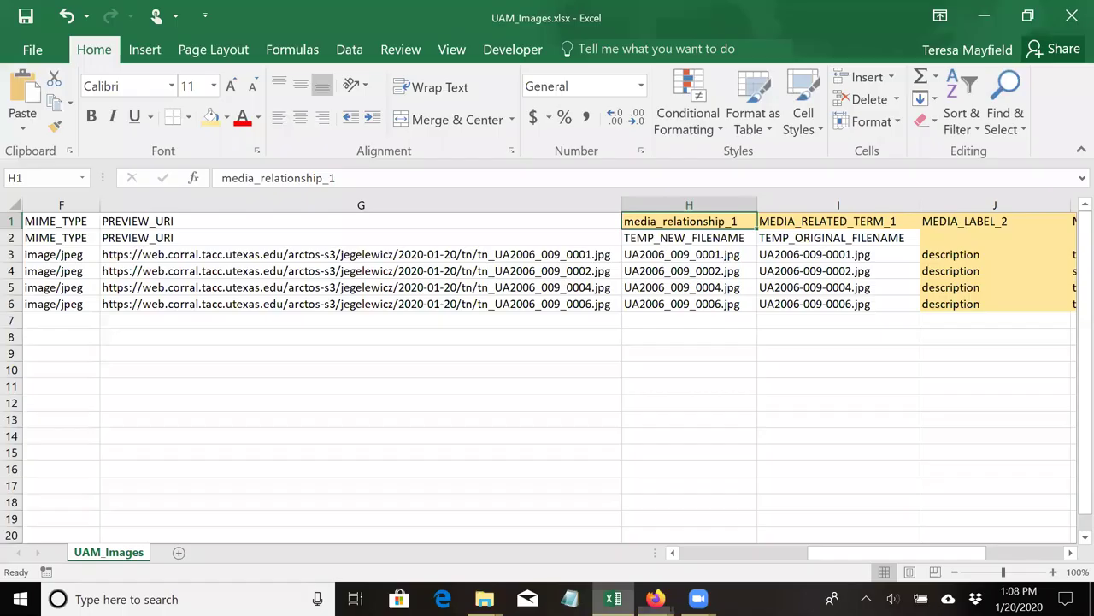
click(689, 238)
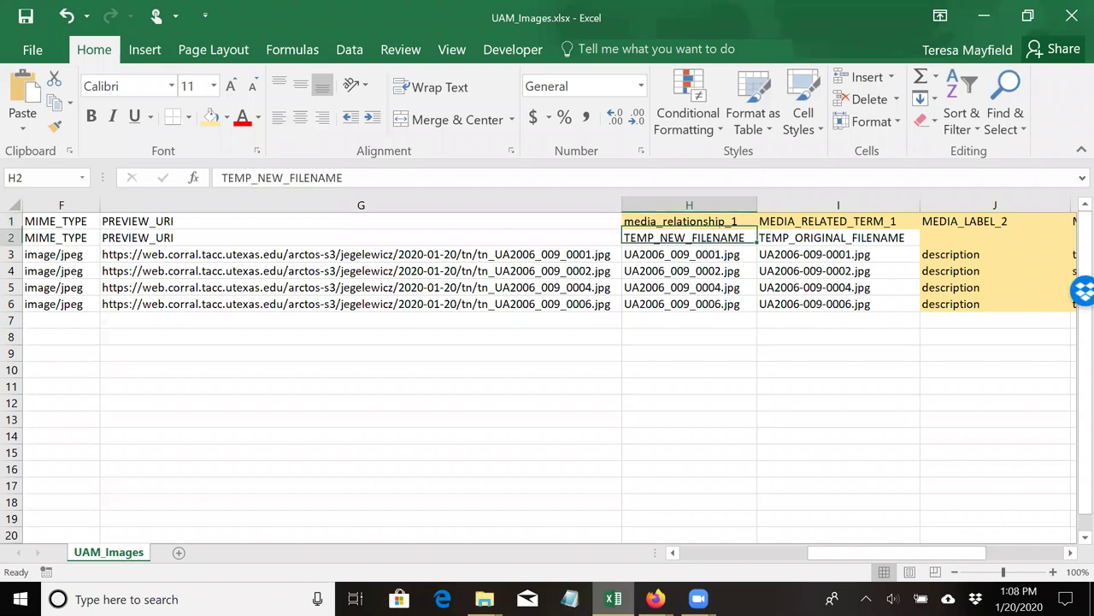
click(689, 254)
key(ctrl+v)
key(Down)
key(ctrl+v)
key(Down)
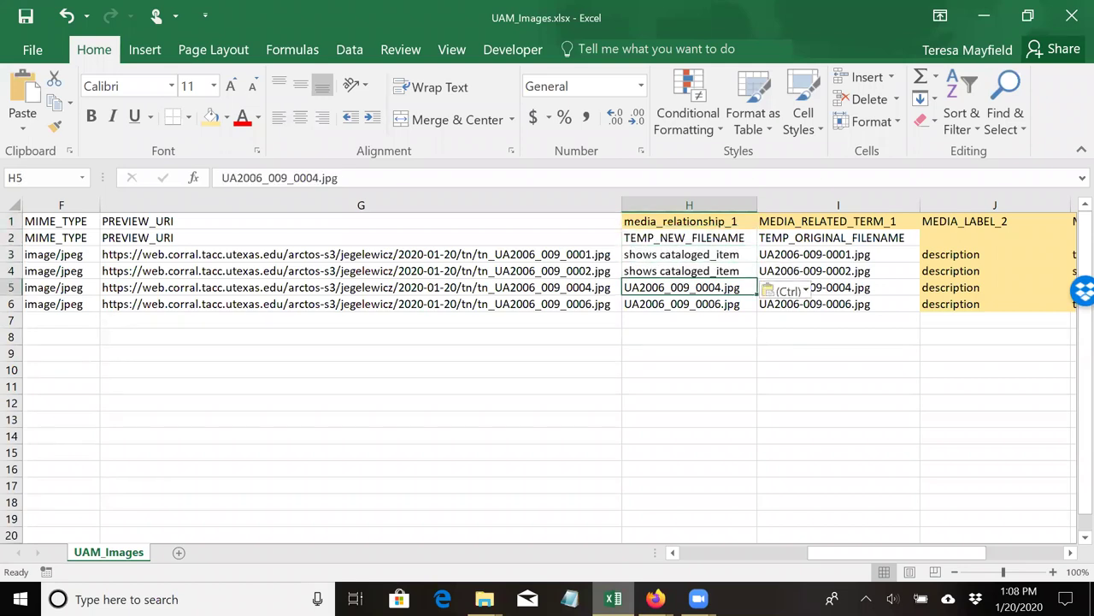
key(ctrl+v)
key(Down)
key(ctrl+v)
key(Up)
key(Up)
key(Up)
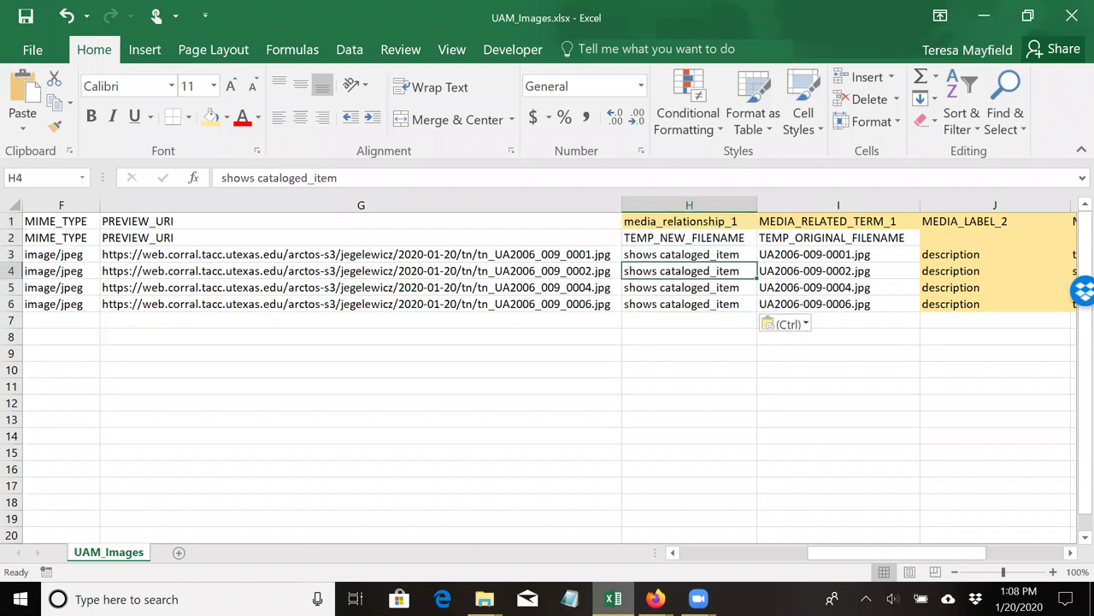
Remove the ".jpg" extension from all values in I3 to I6 using Find and Replace.
click(838, 254)
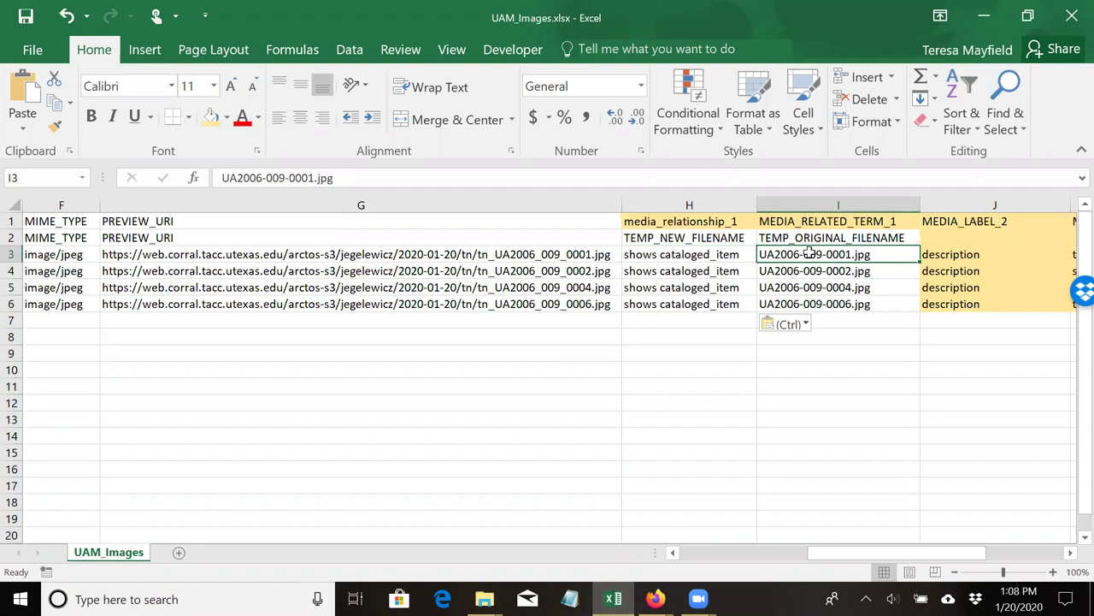
drag(809, 254, 814, 304)
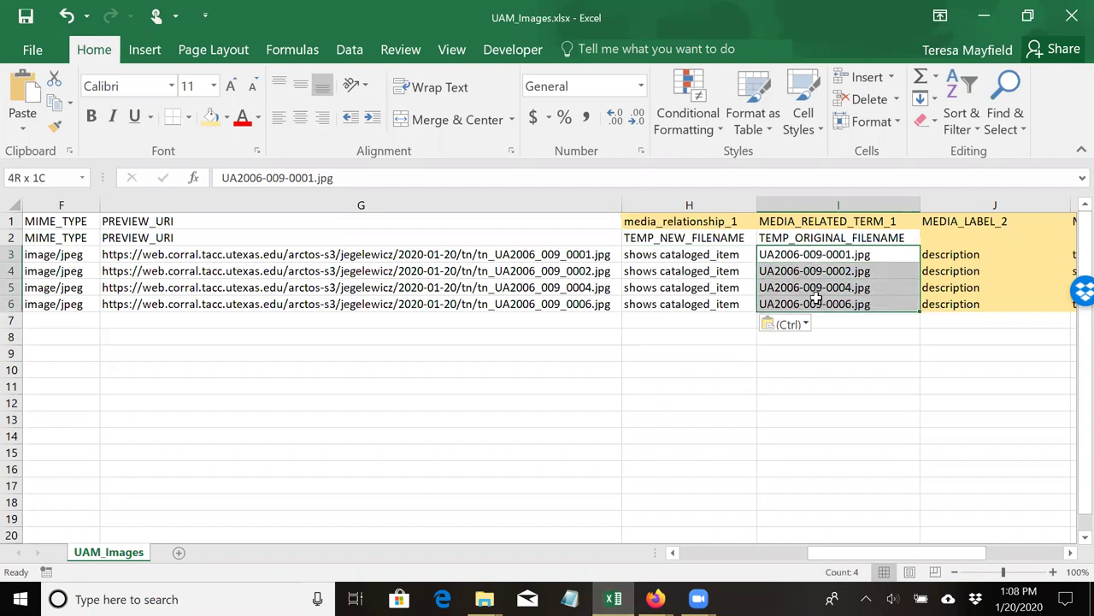
click(1005, 112)
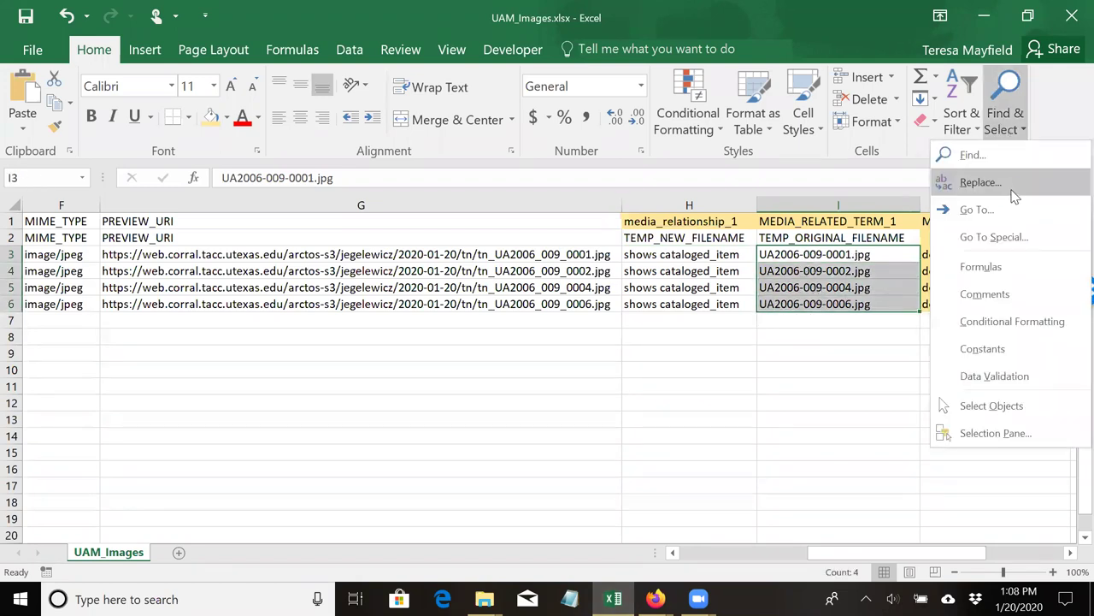
click(975, 181)
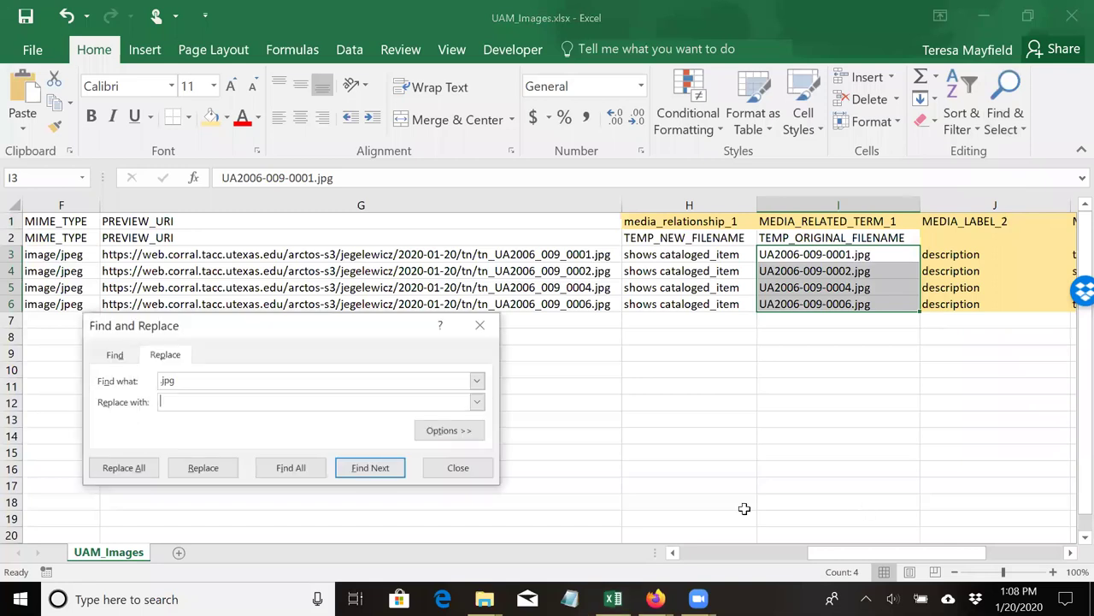
click(124, 469)
click(552, 347)
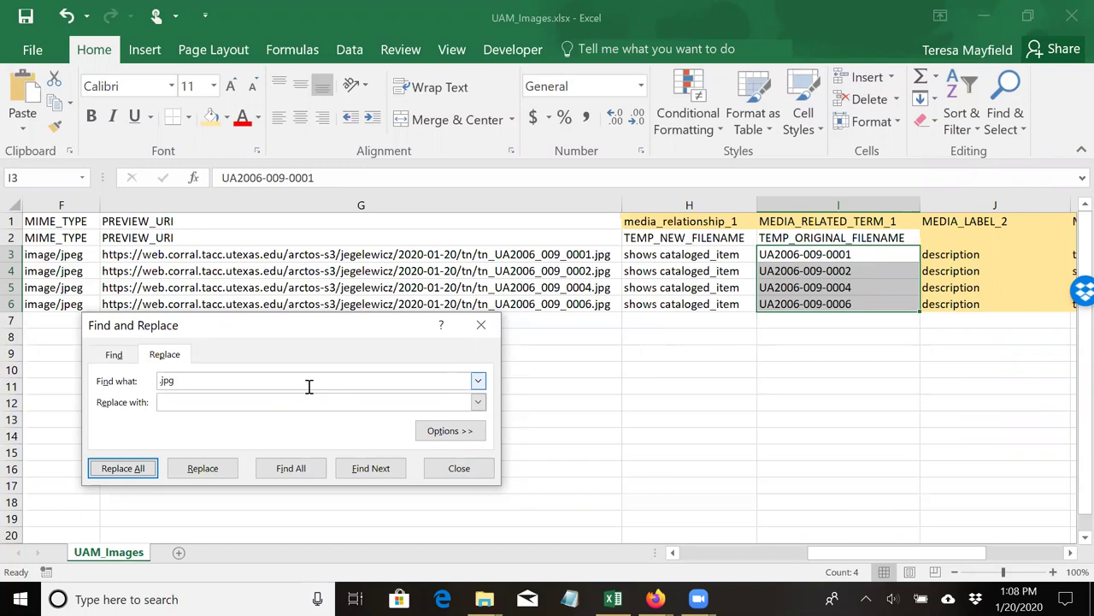
Replace "UA" with "UAM:EH:UA" in all four MEDIA_RELATED_TERM_1 values, and close Find and Replace.
drag(257, 385, 147, 382)
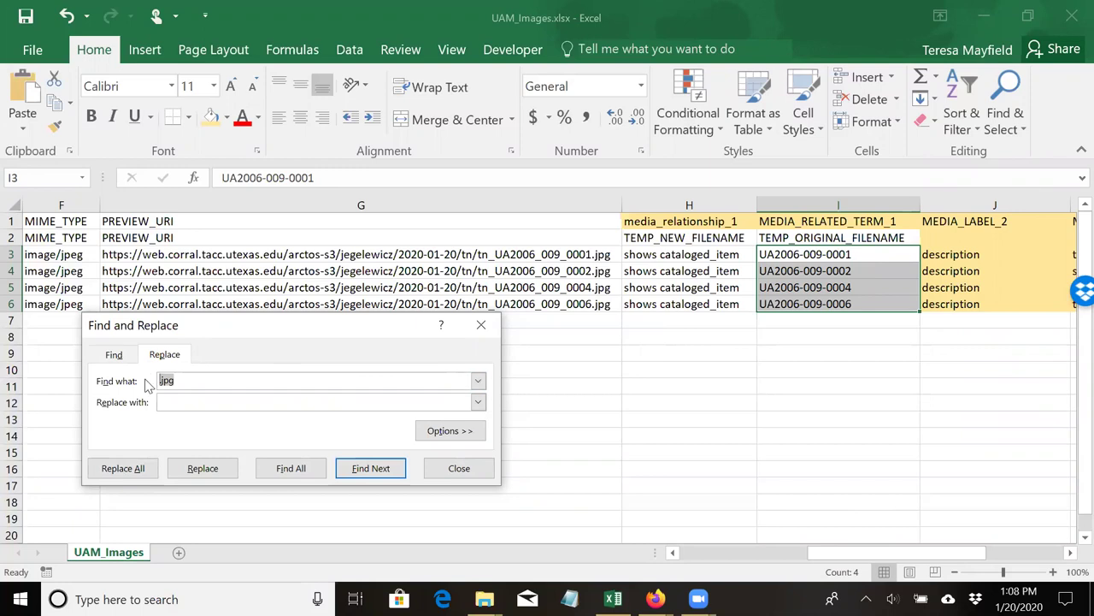
text(UA)
text(UAM)
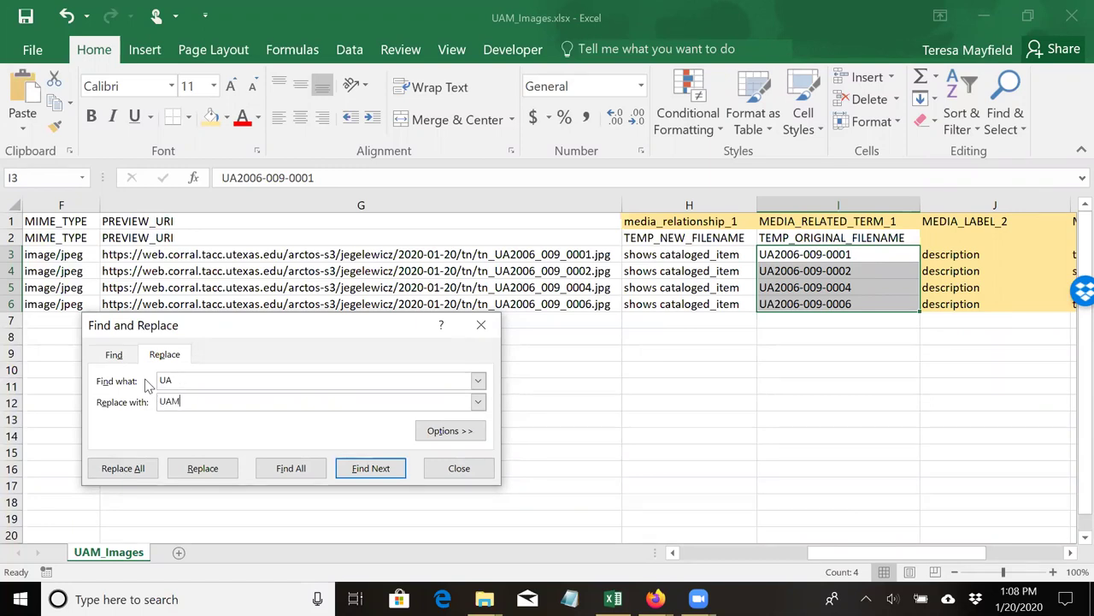
text(:EH:UA)
click(123, 468)
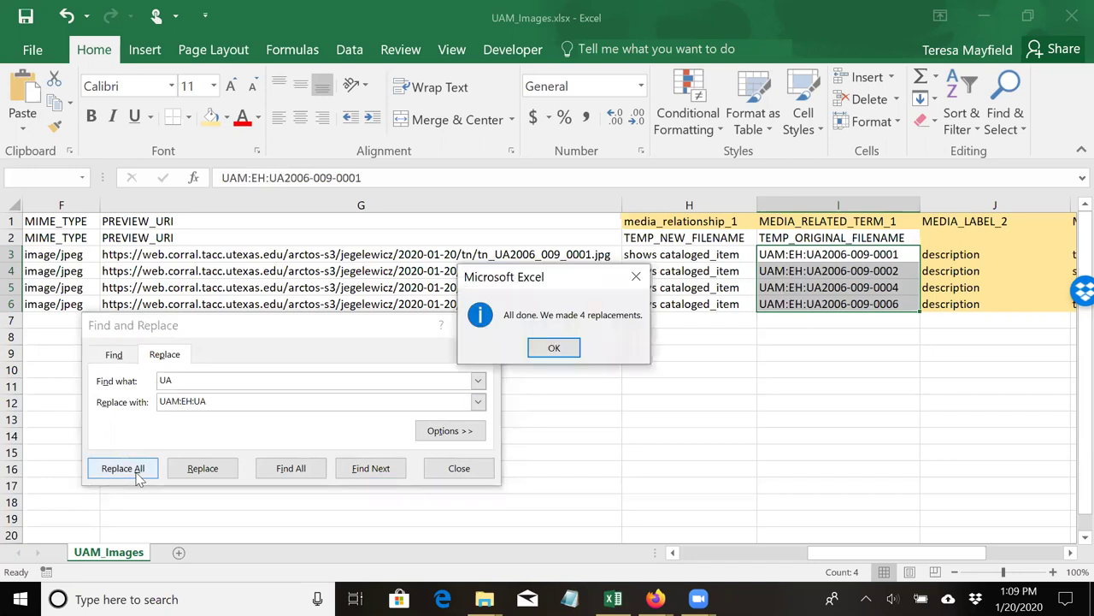
click(555, 349)
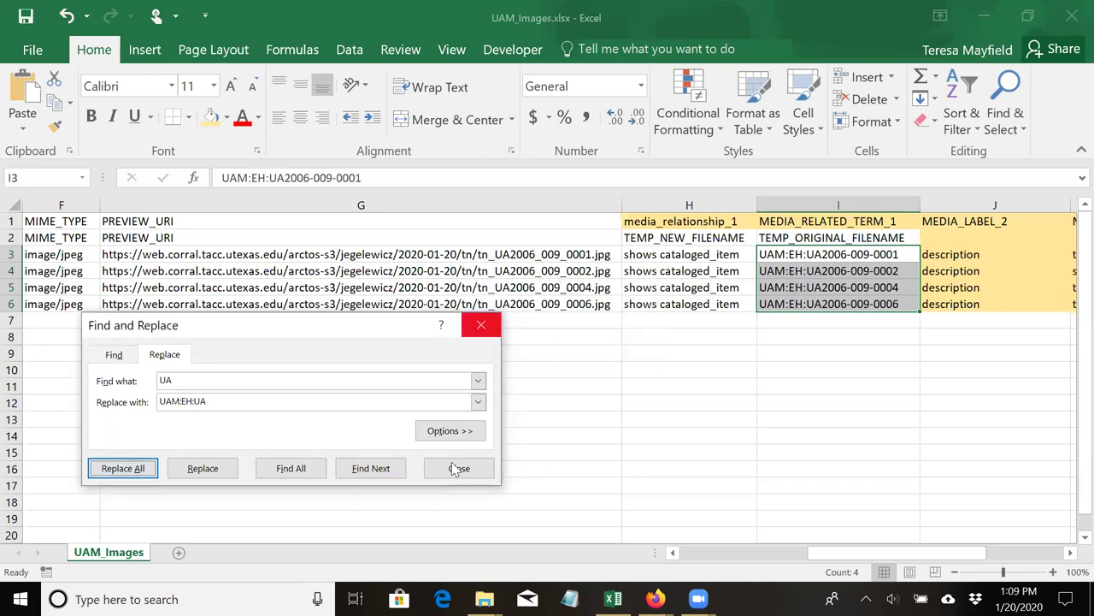
click(459, 468)
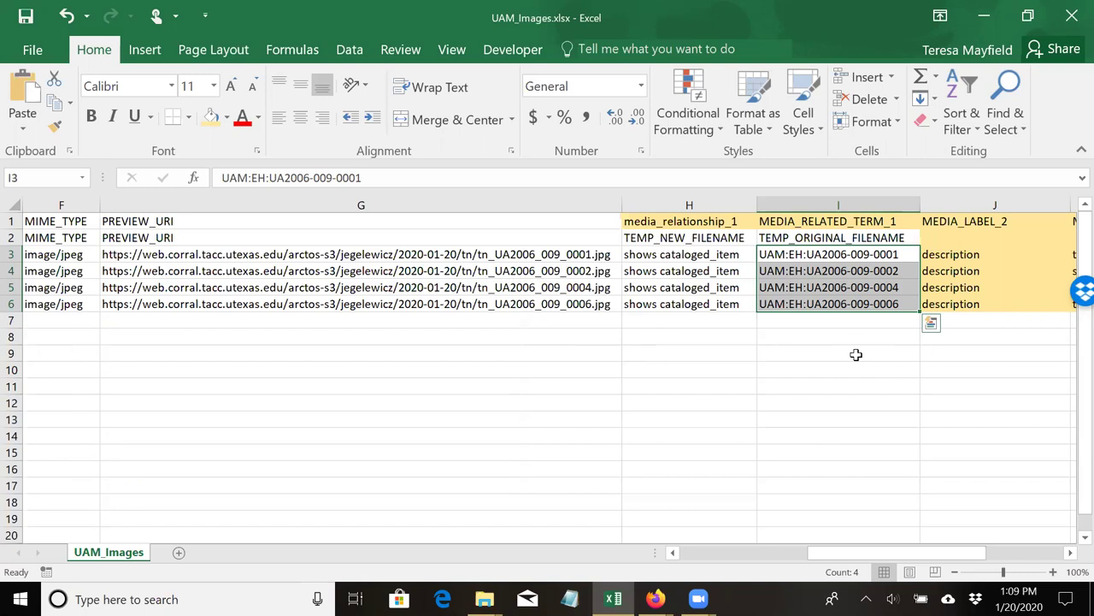
Review the first image's description, made date and created by agent entries in row 3, from MEDIA_LABEL_2 through MEDIA_RELATED_TERM_2.
key(Right)
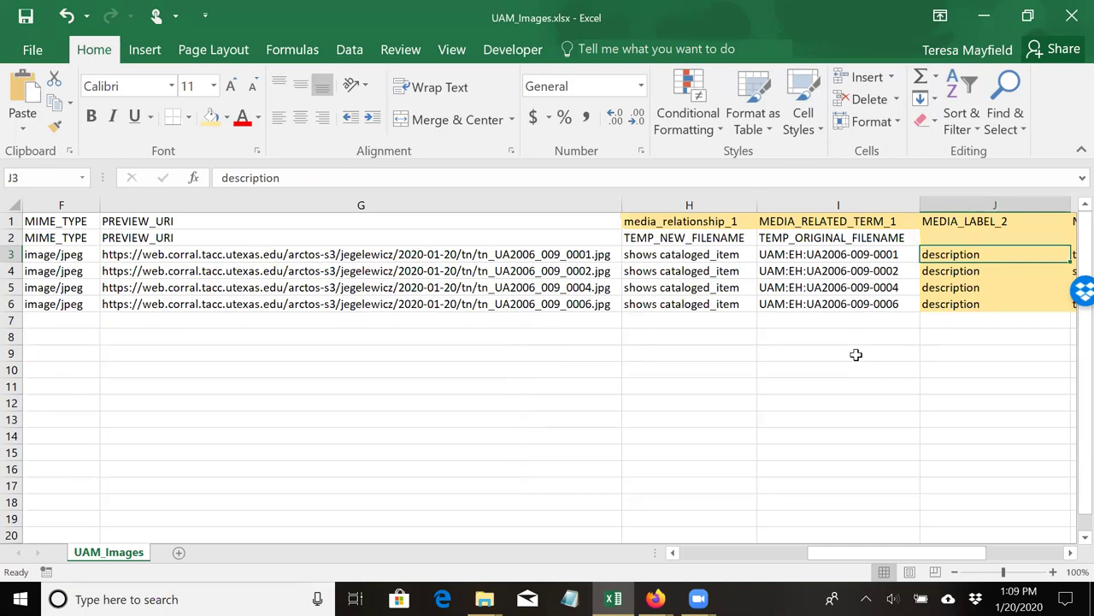
key(Right)
key(Left)
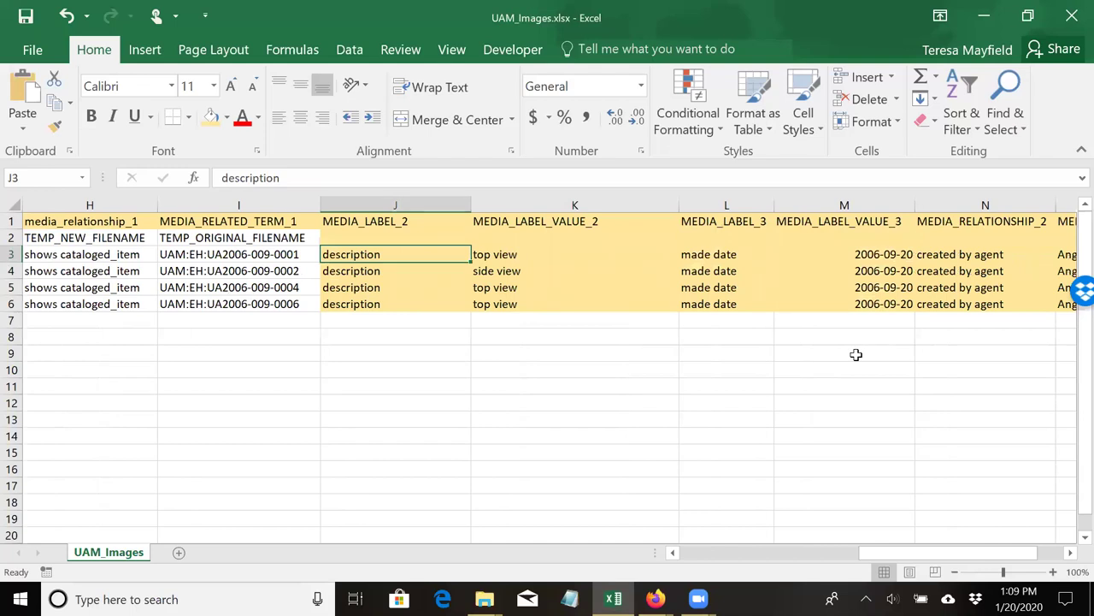
key(Right)
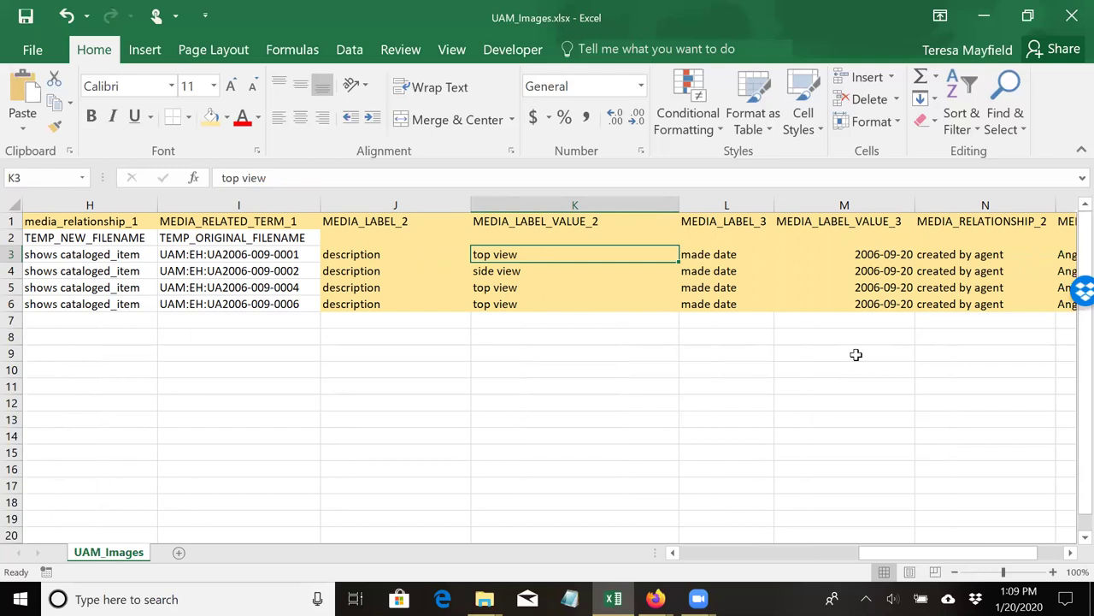
key(Right)
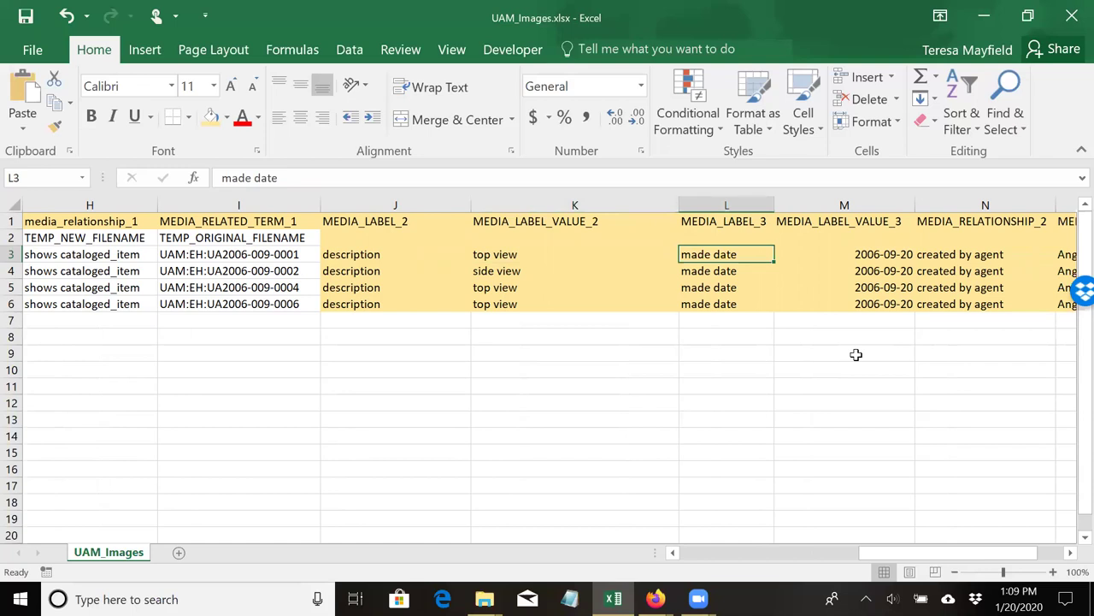
key(Right)
key(Left)
key(Right)
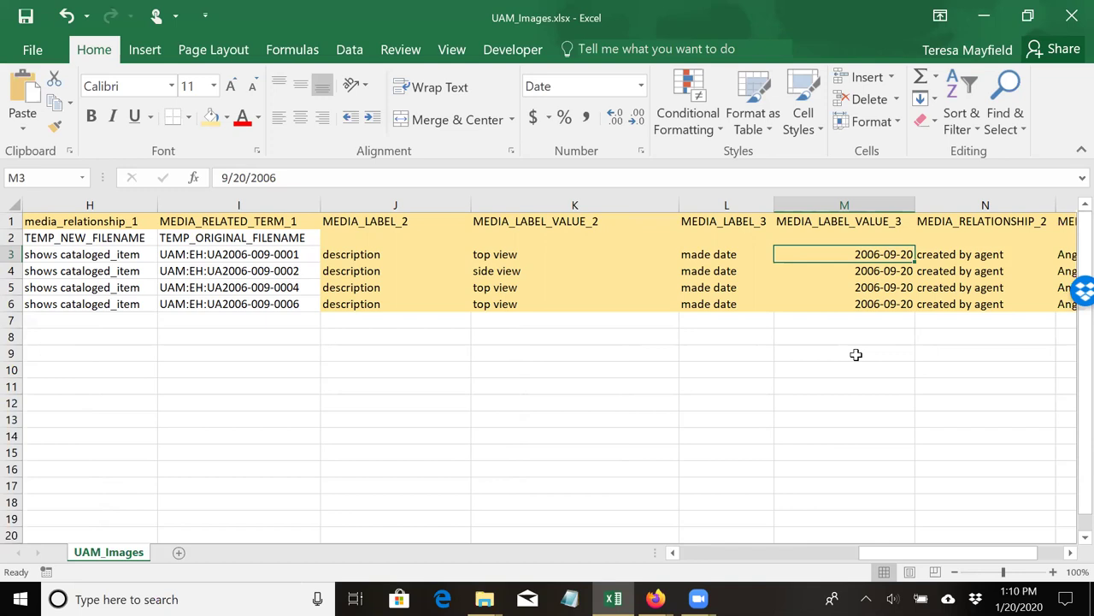
key(Right)
key(Right)
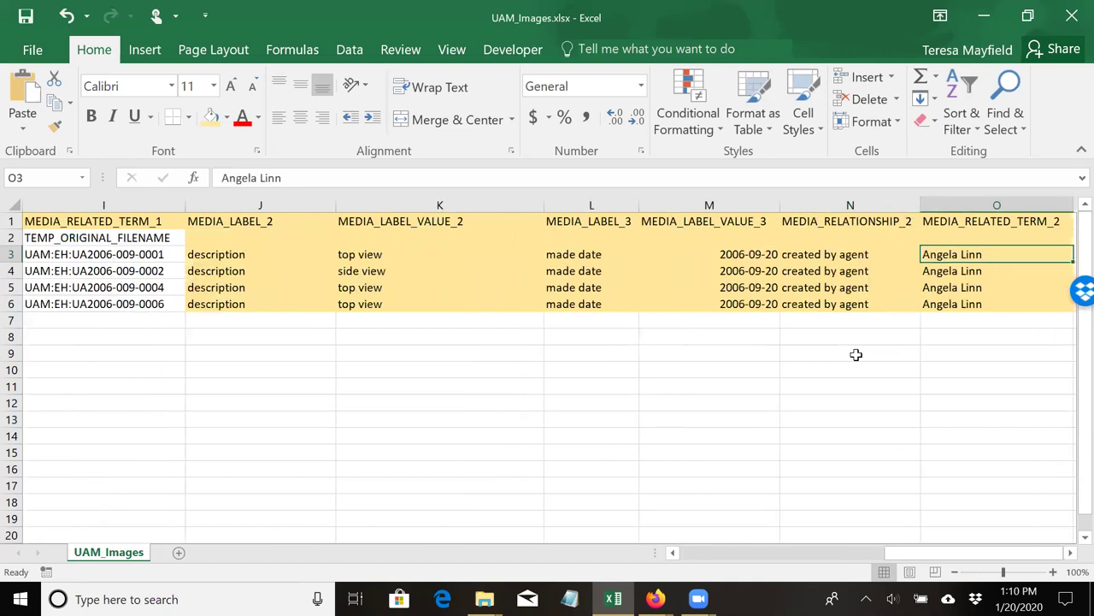
key(Left)
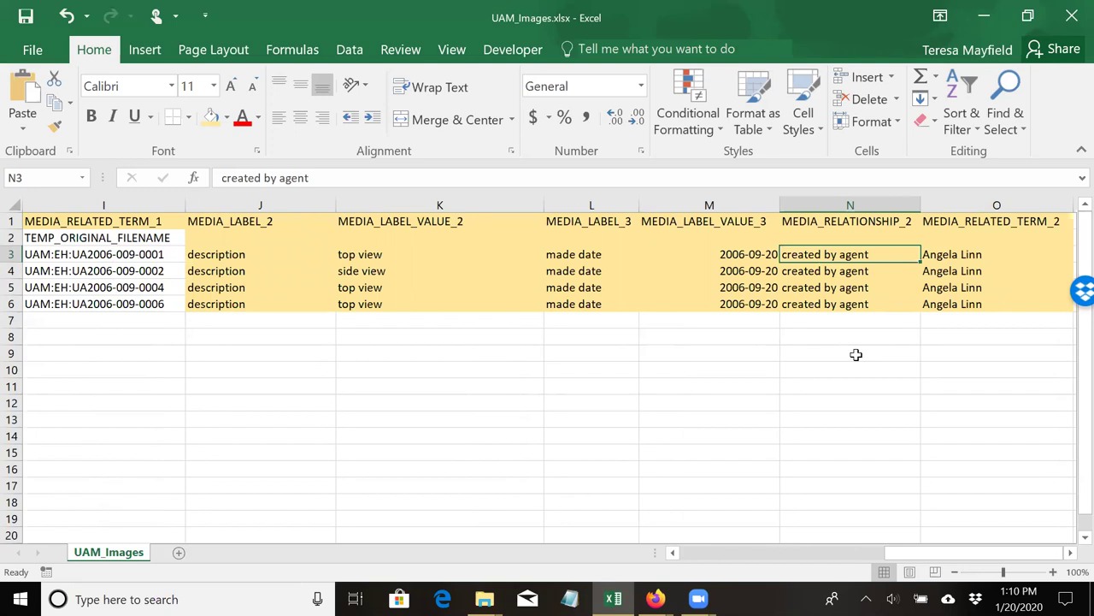
key(Right)
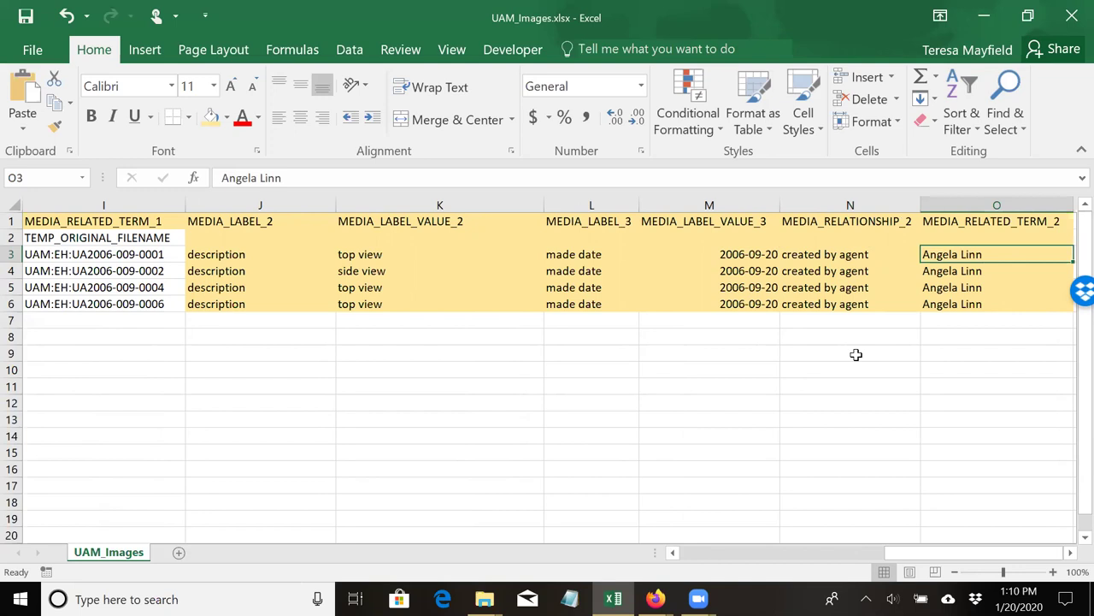
Delete row 2, which holds the duplicate headers and the temporary filename headers.
key(Left)
key(Left)
key(Left)
key(Left)
key(Left)
key(Left)
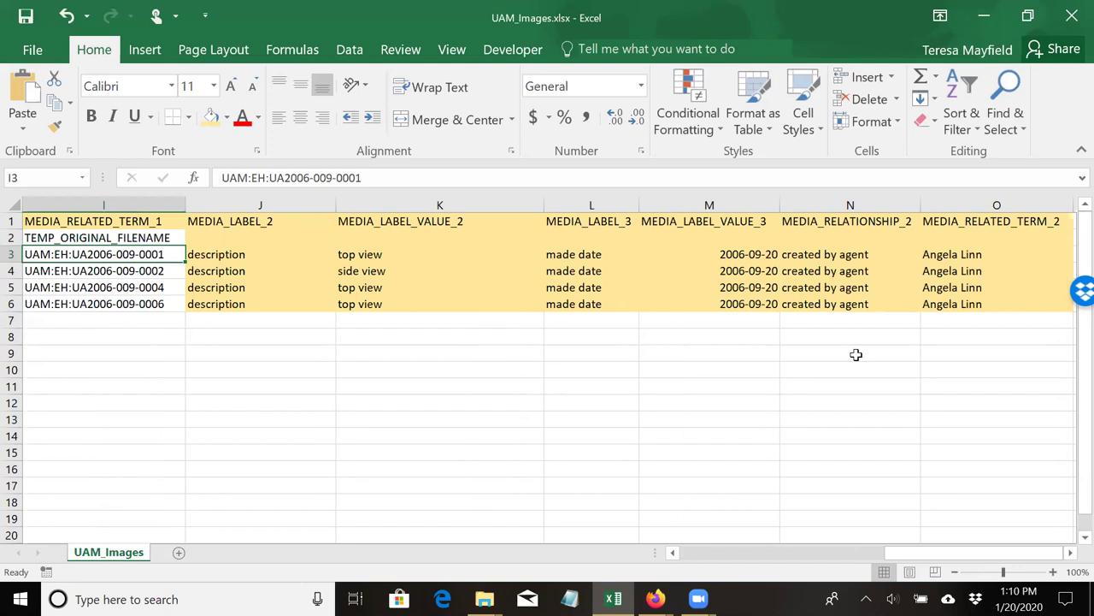
key(Left)
key(Left)
key(Left)
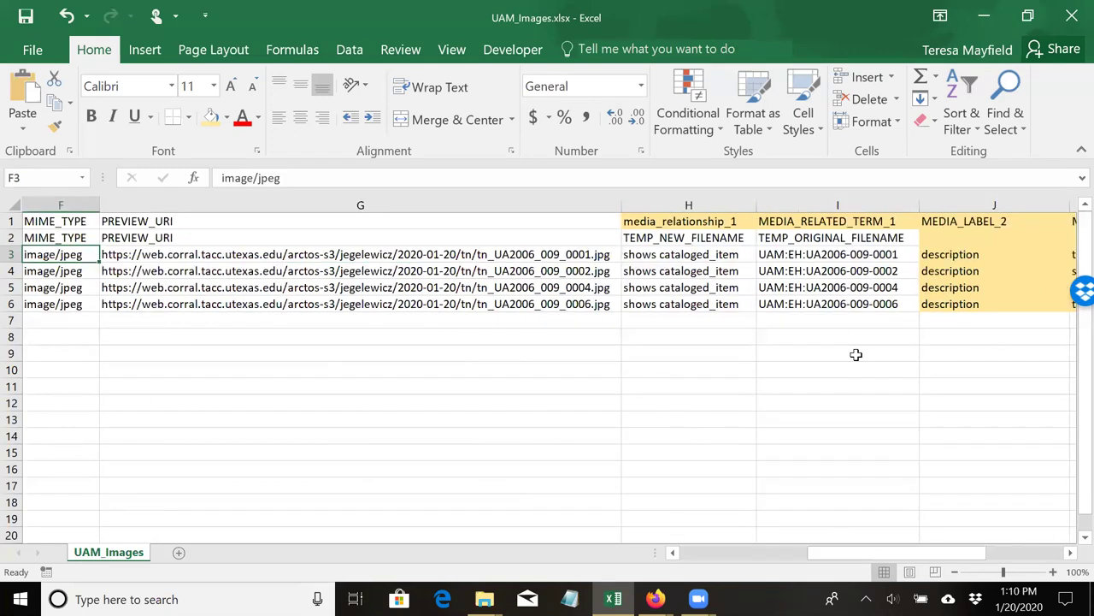
key(Left)
key(Left)
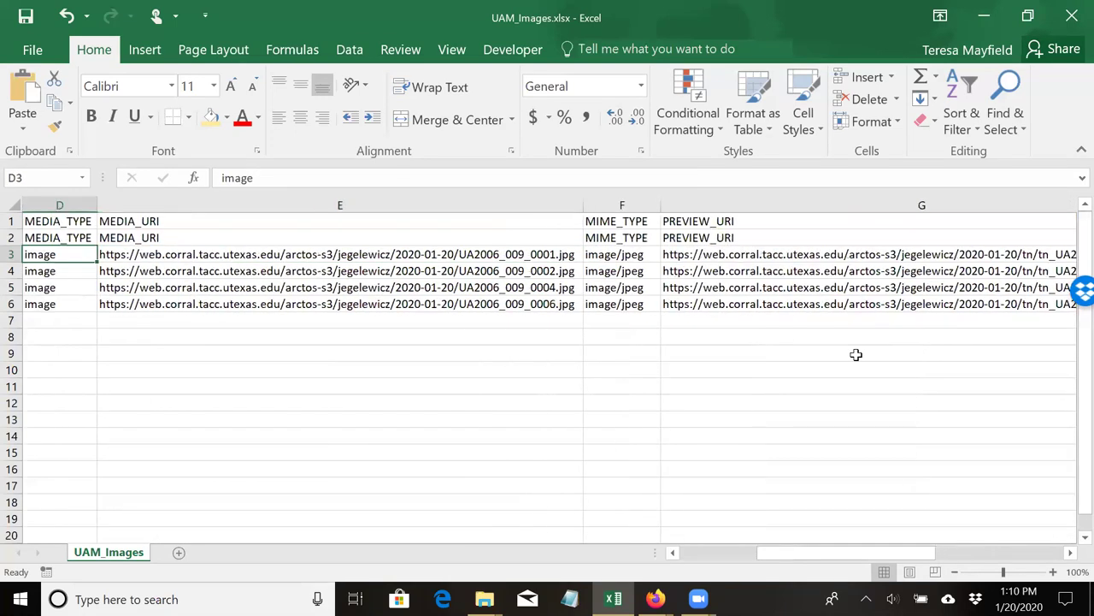
key(Left)
key(Left)
key(Left)
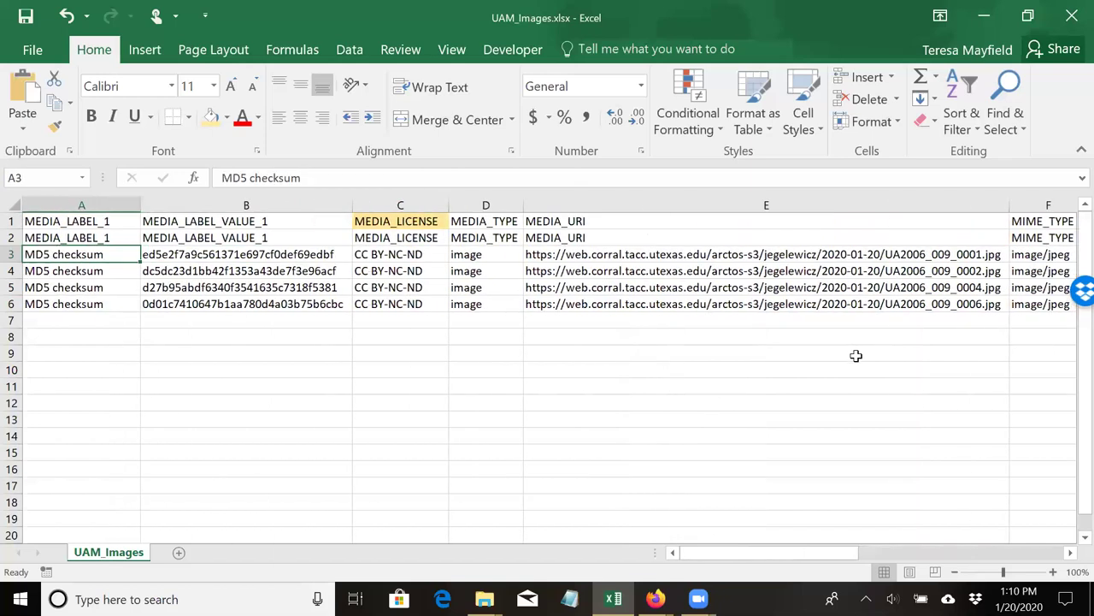
click(12, 237)
right_click(12, 238)
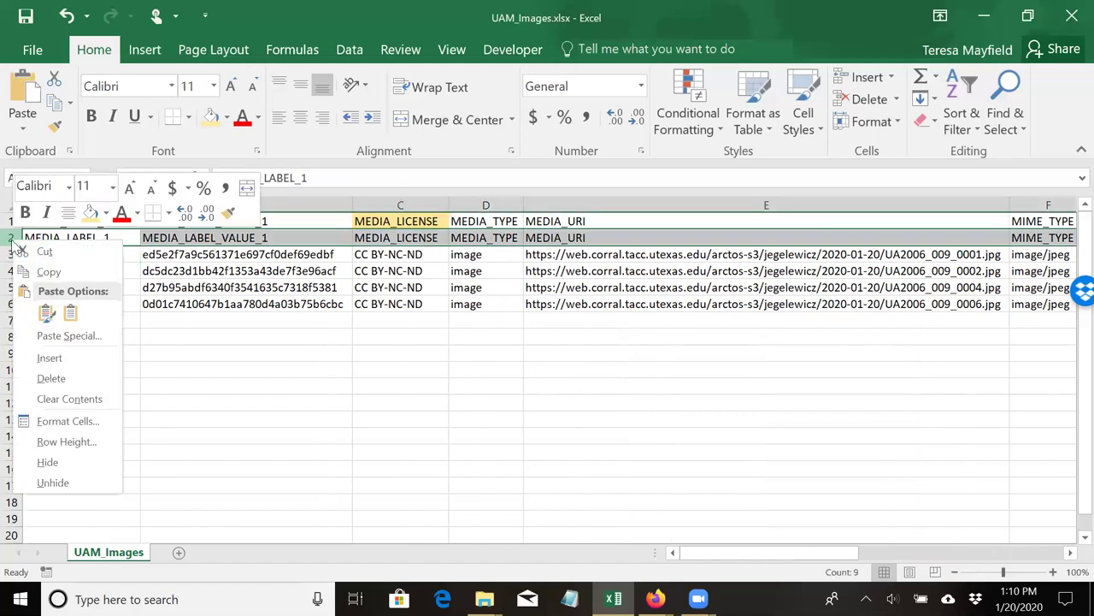
click(75, 381)
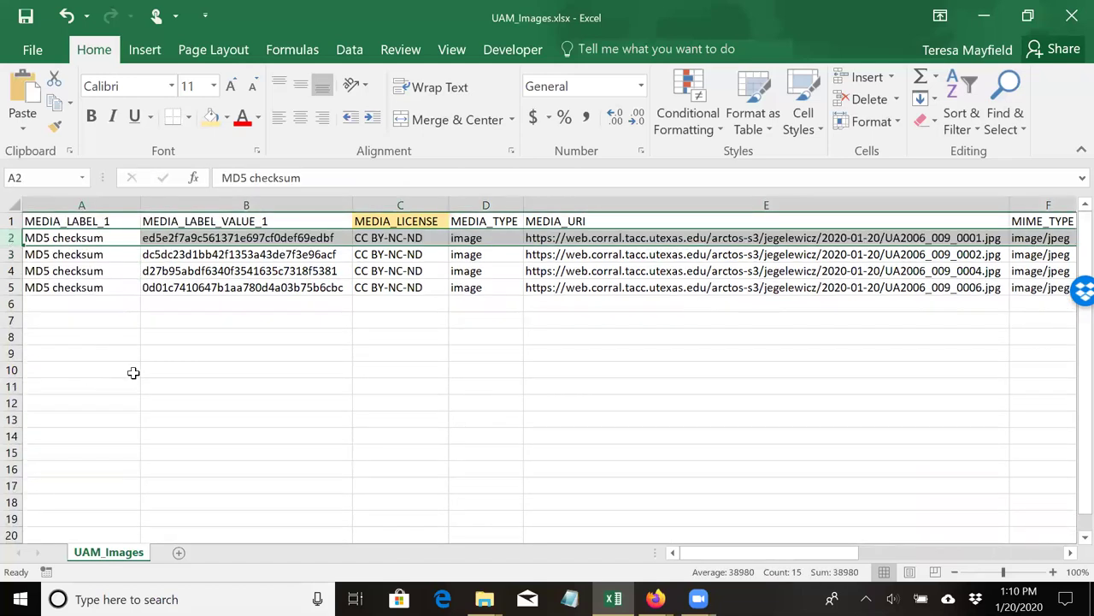
Review the header row and its columns from MEDIA_LABEL_1 through PREVIEW_URI.
key(Up)
key(Right)
key(Right)
key(Right)
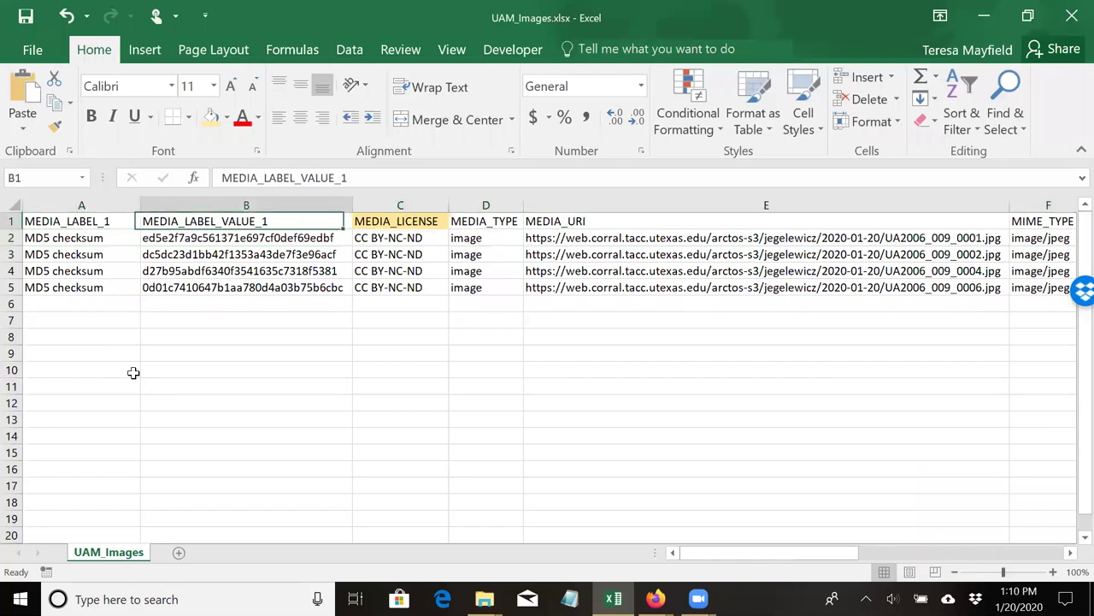
key(Right)
key(Right)
key(Right)
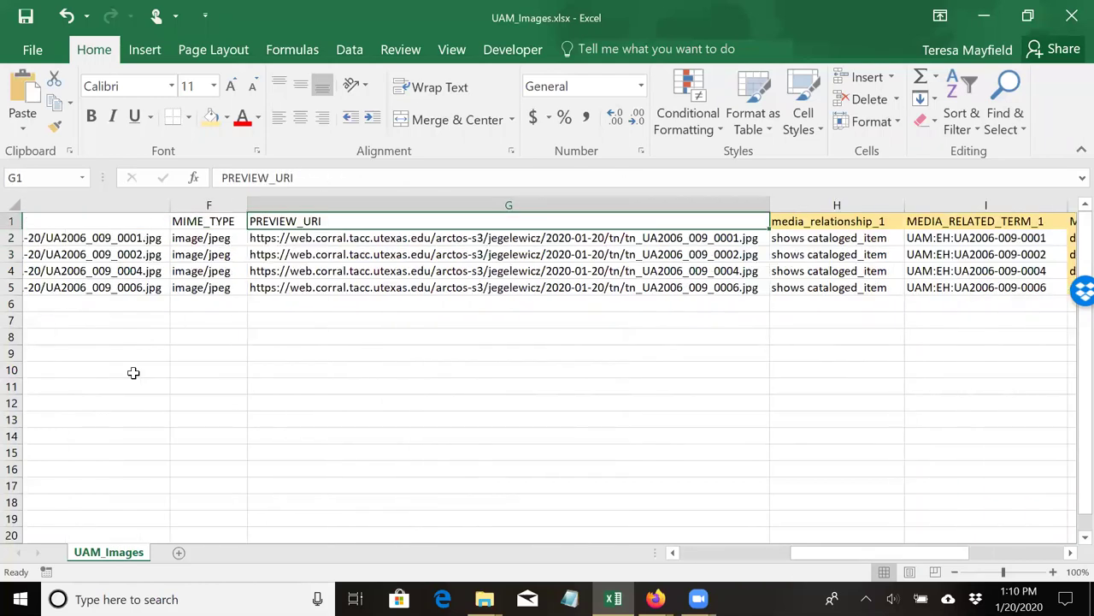
key(Left)
key(Left)
key(Left)
key(Left)
key(Left)
key(Left)
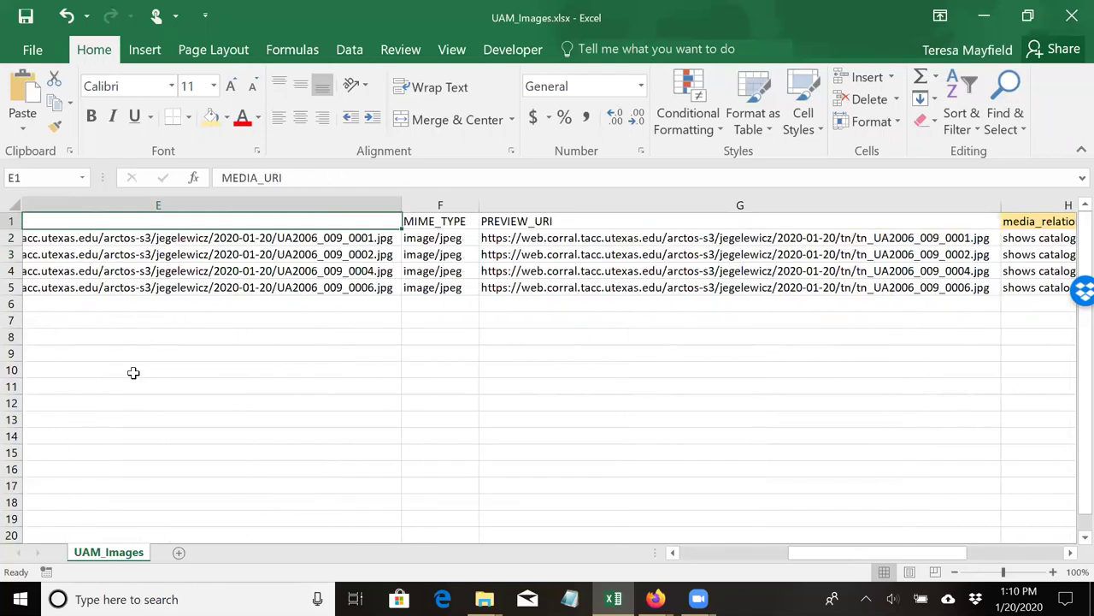
Save a copy of the workbook as UAM_Images.csv in CSV (Comma delimited) format in the Image upload folder, replacing the existing file.
click(33, 49)
click(100, 219)
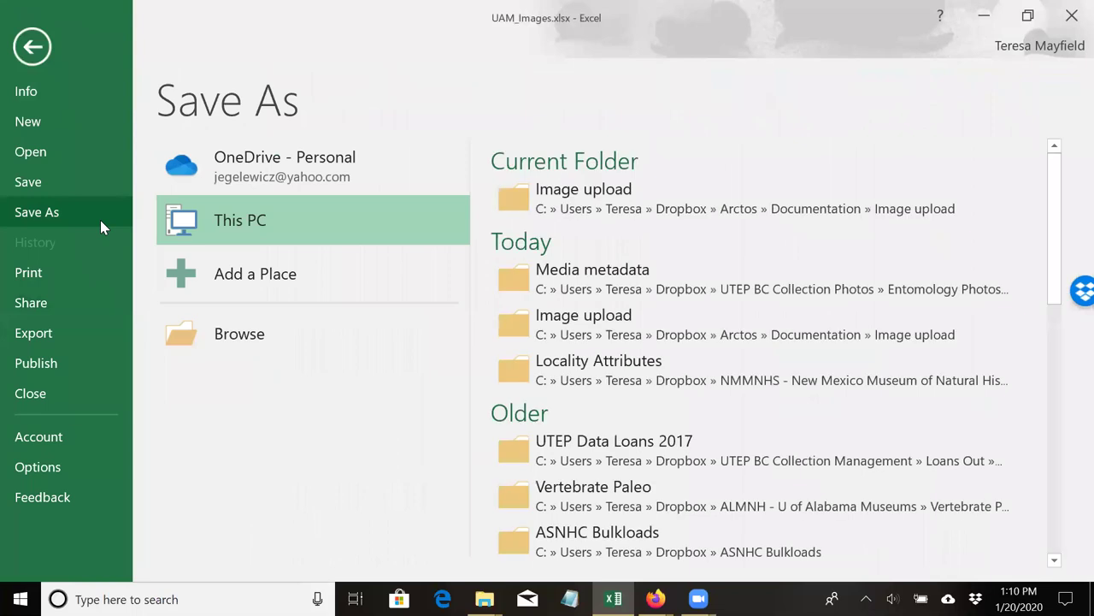
click(636, 198)
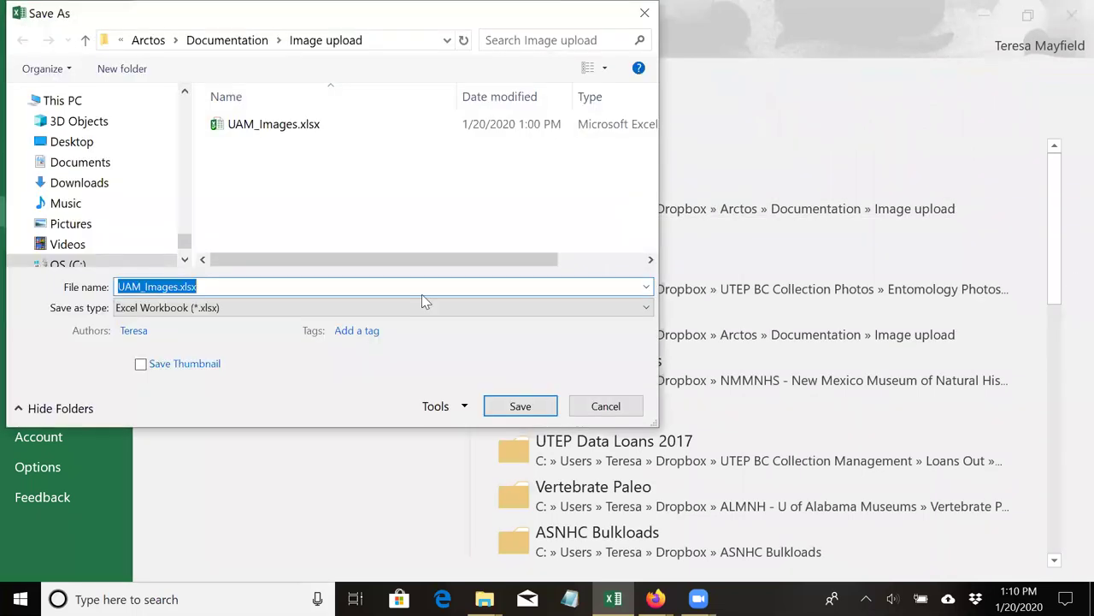
click(368, 313)
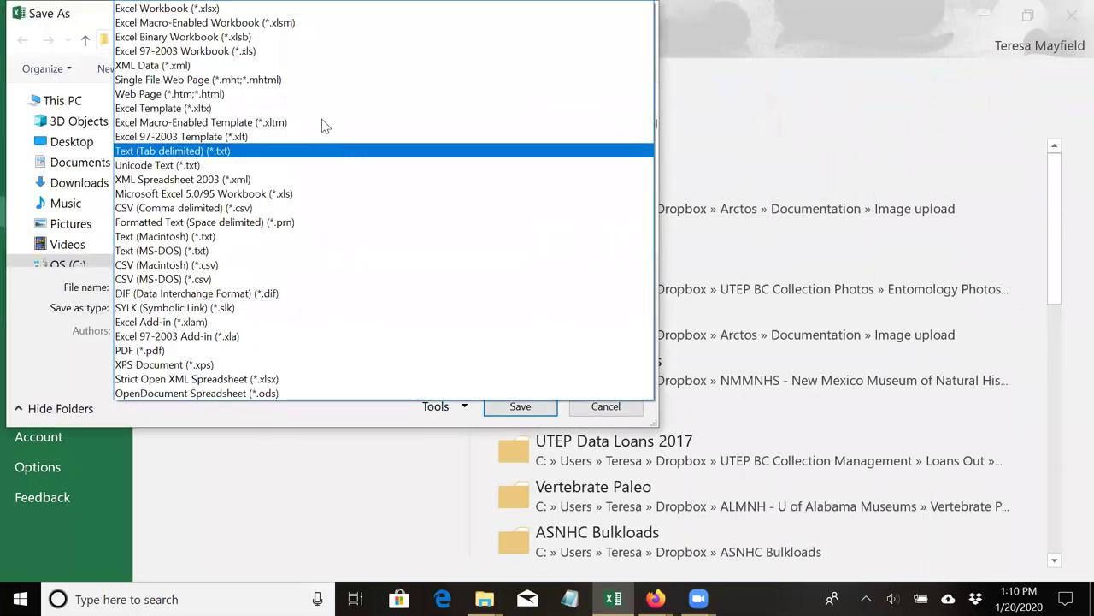
click(335, 212)
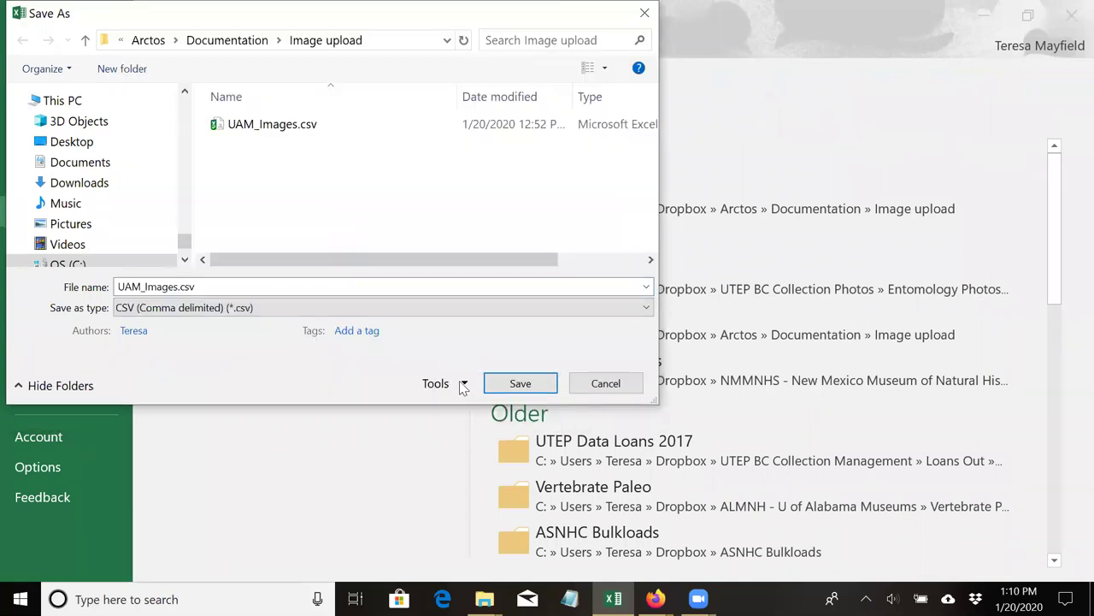
click(520, 383)
click(585, 310)
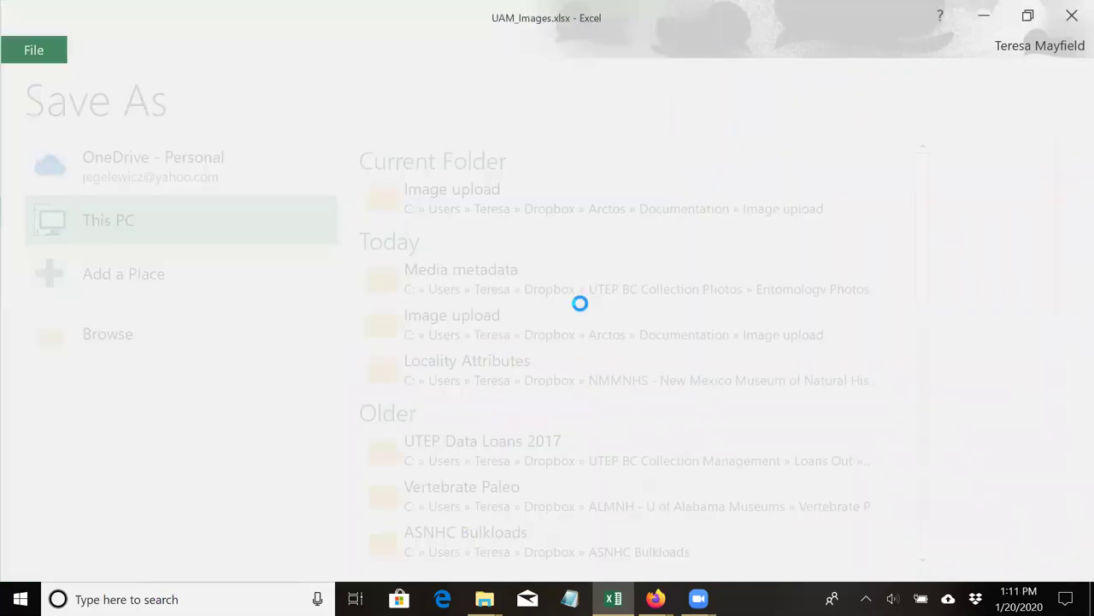
click(480, 354)
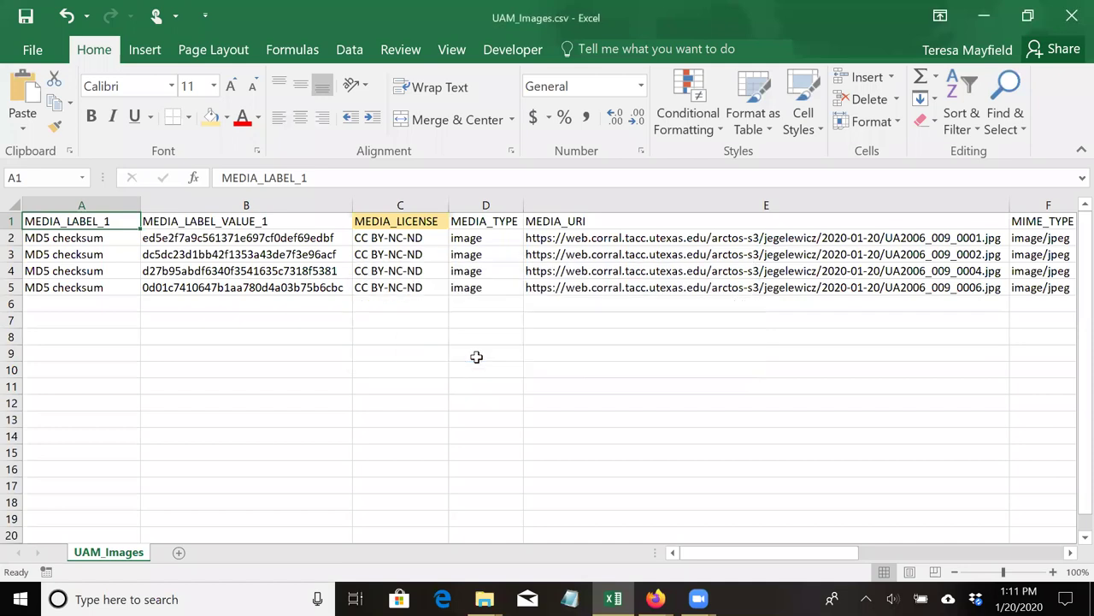
Close the UAM_Images.csv workbook without saving changes again.
click(33, 53)
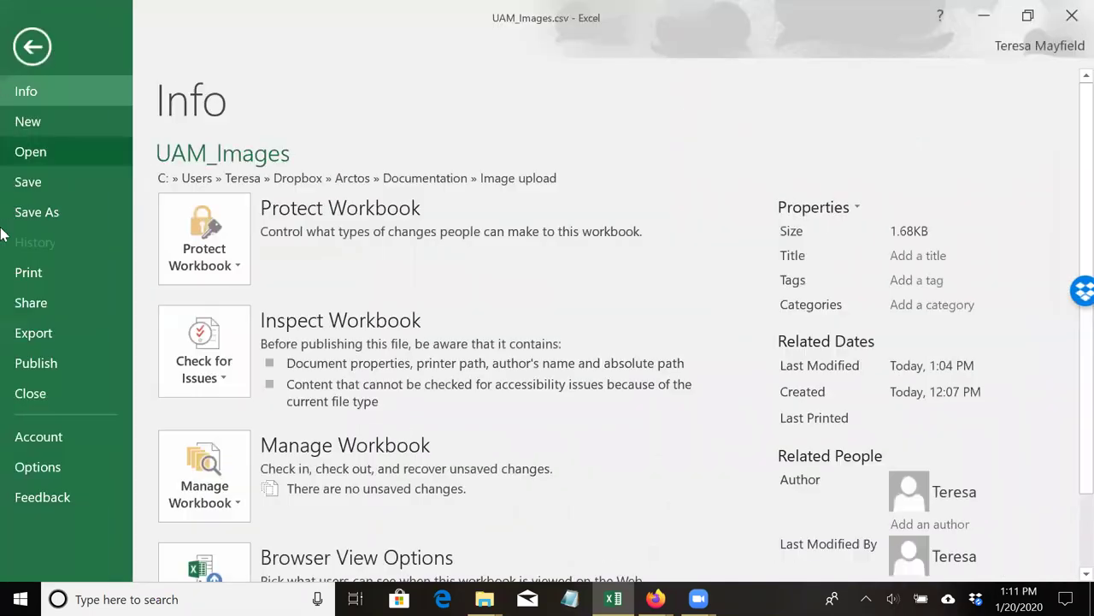
click(36, 395)
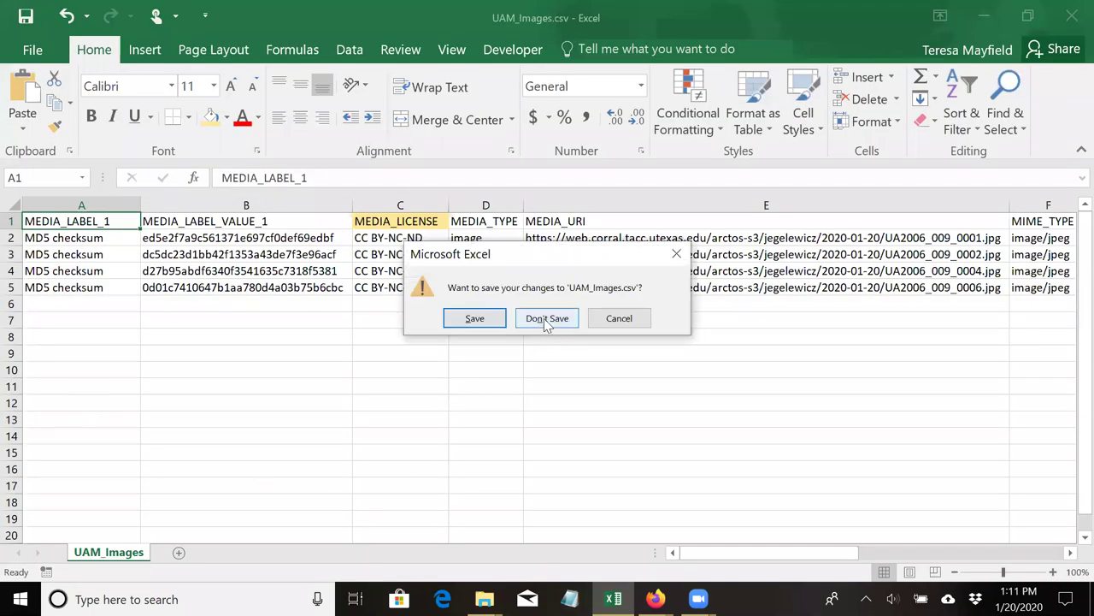
click(550, 318)
Switch to Arctos in Firefox and open the Bulkload Media Metadata batch tool.
mouse_move(656, 597)
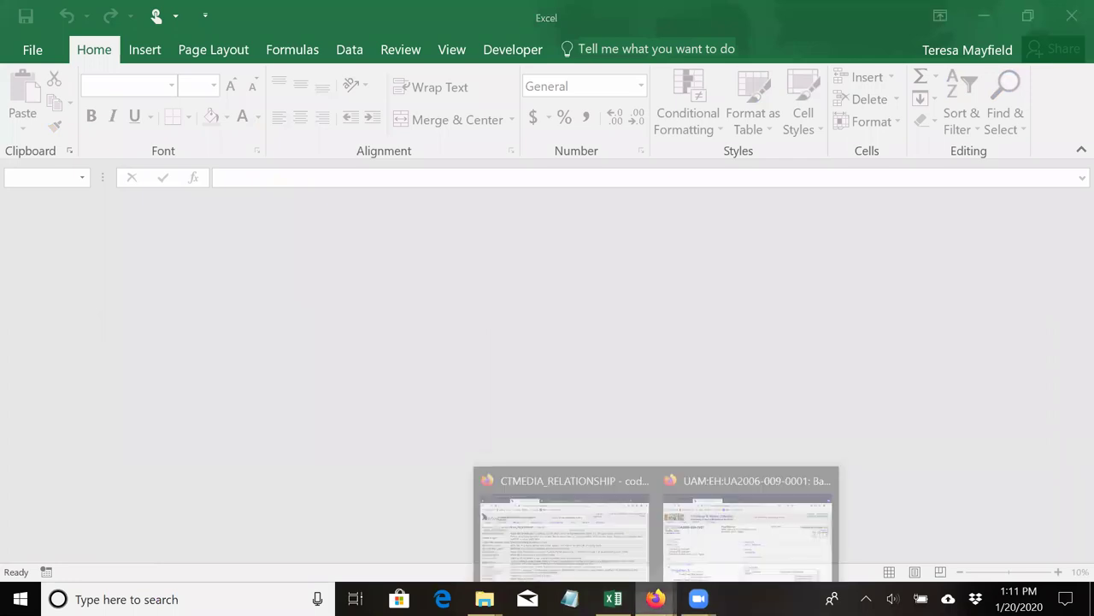
click(609, 558)
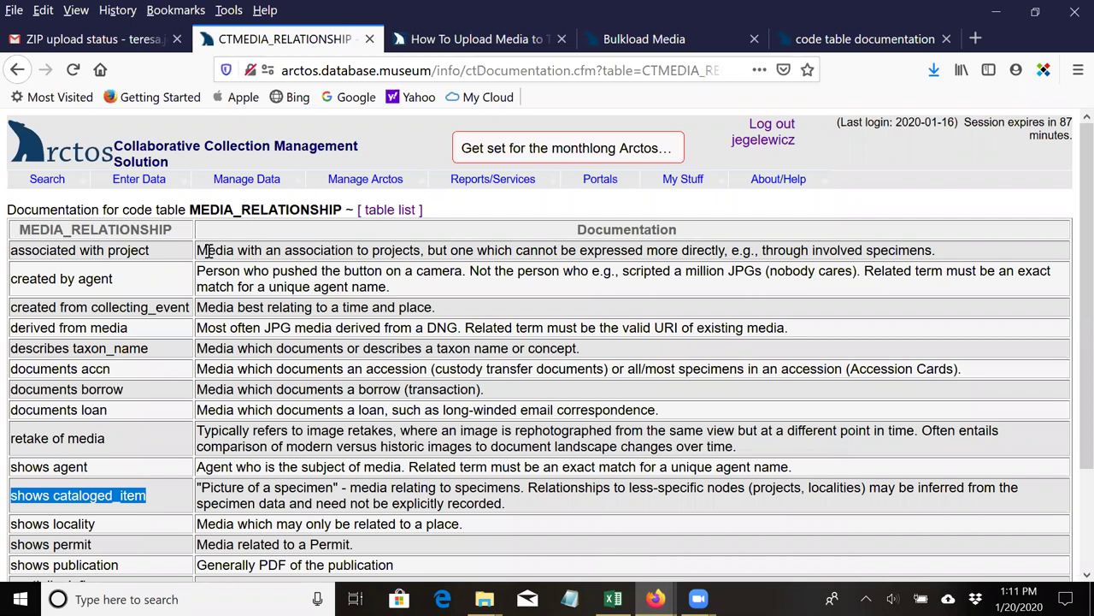
mouse_move(142, 188)
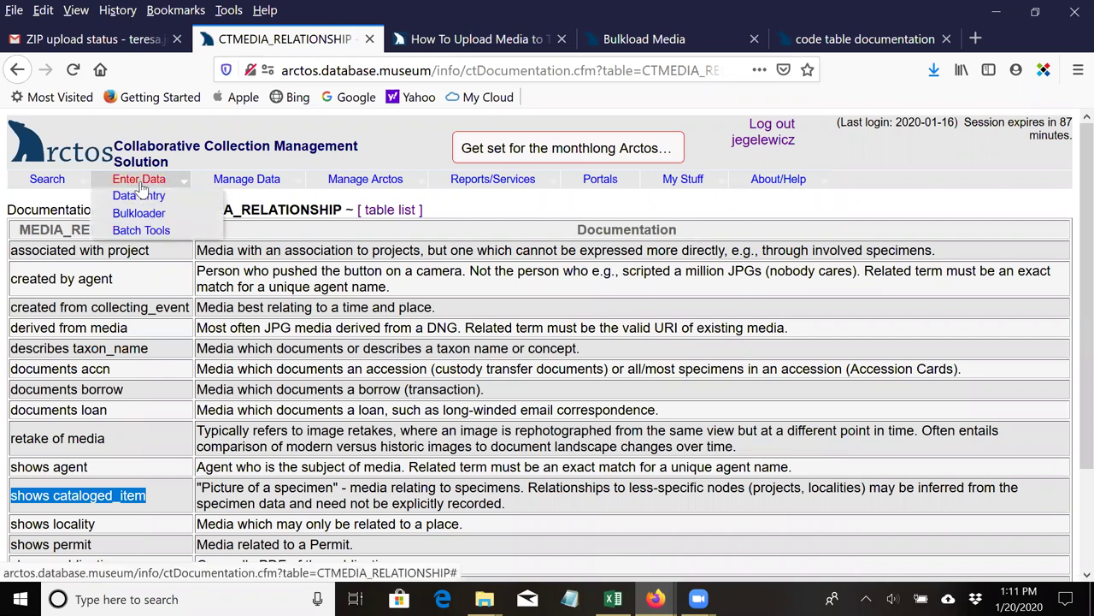
mouse_move(142, 230)
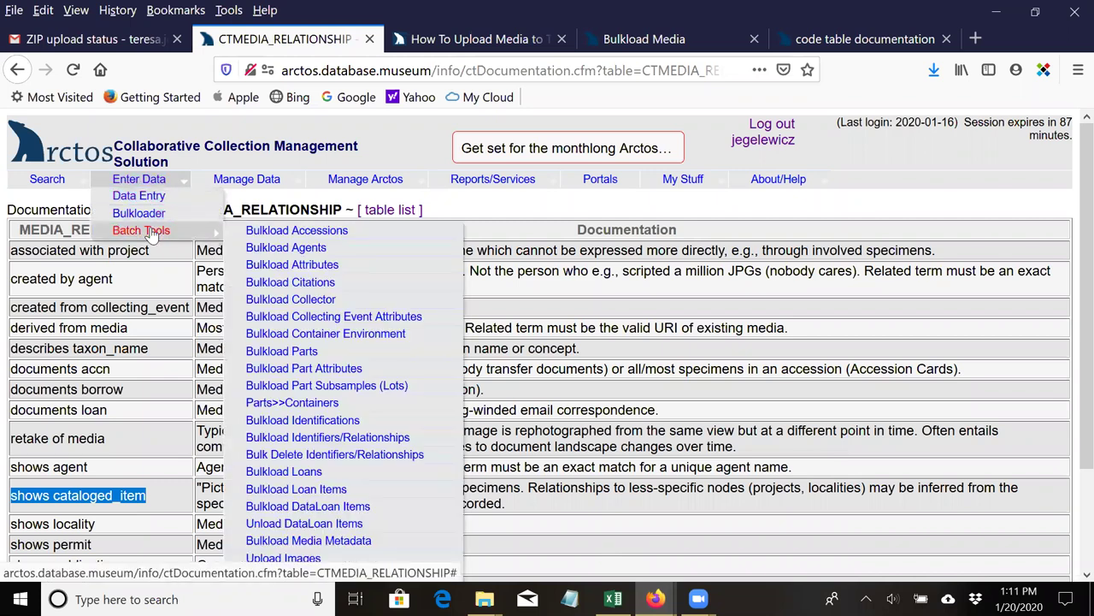
click(313, 541)
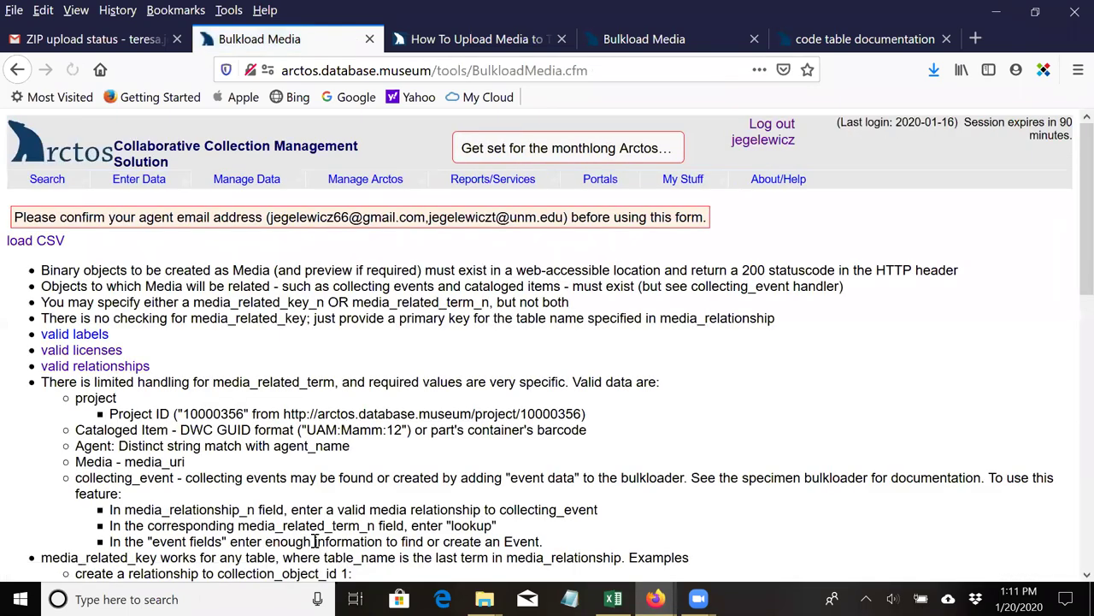
Choose UAM_Images.csv from the Image upload folder as the comma-delimited file and upload it to the media bulkloader.
scroll(267, 403, down, 5)
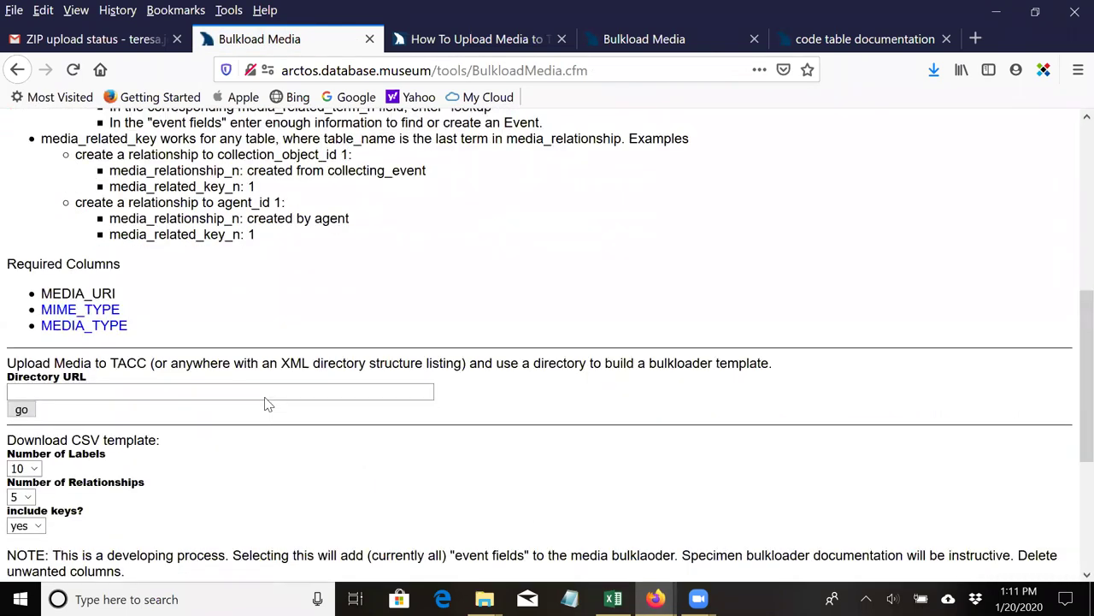
scroll(267, 403, down, 3)
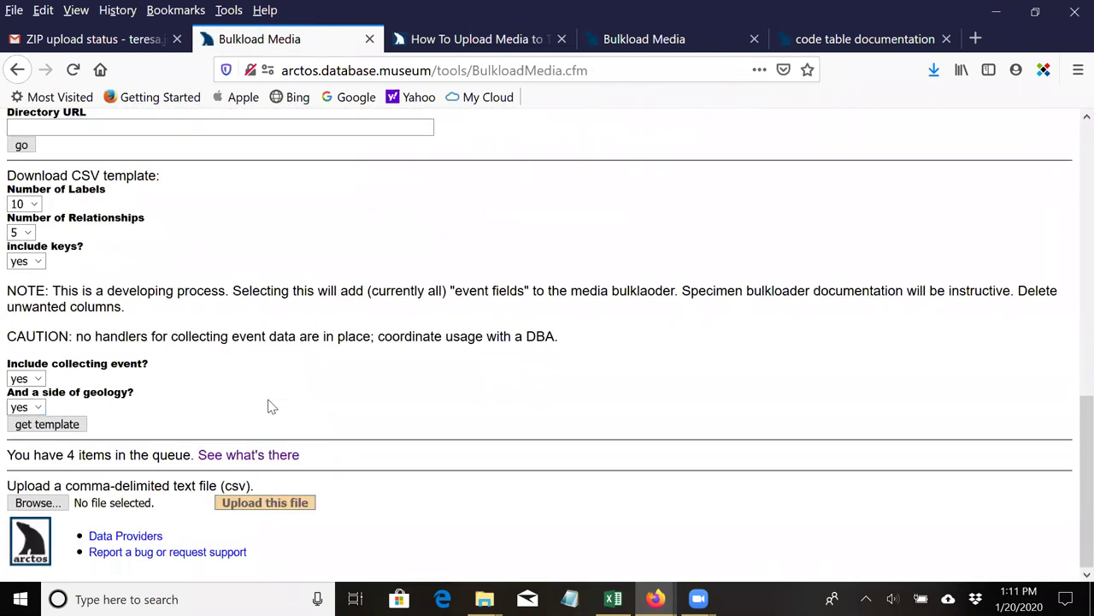
scroll(382, 407, up, 5)
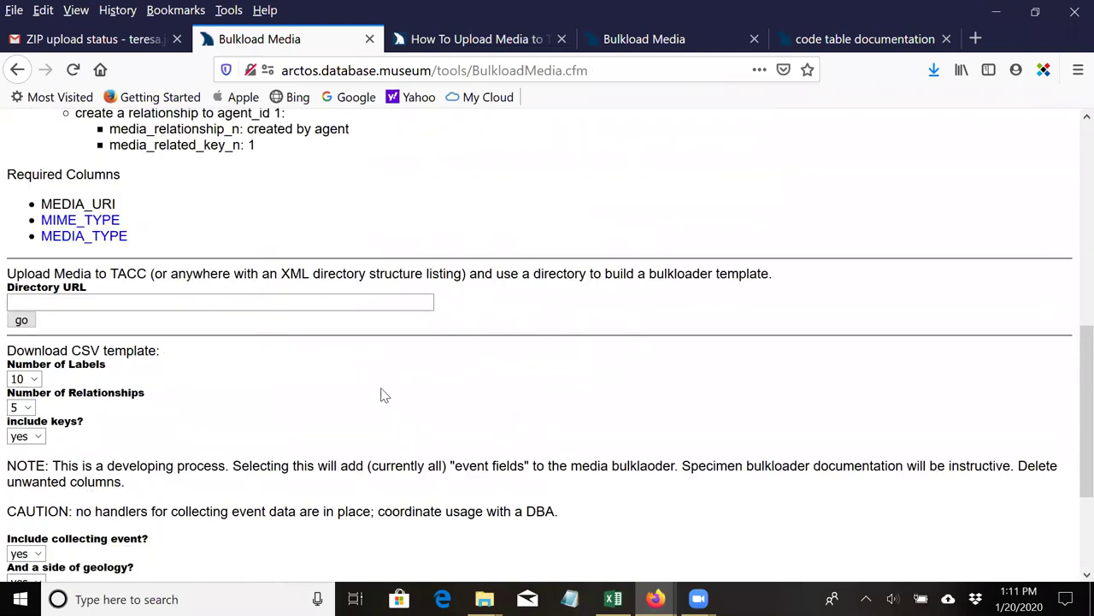
scroll(379, 449, down, 3)
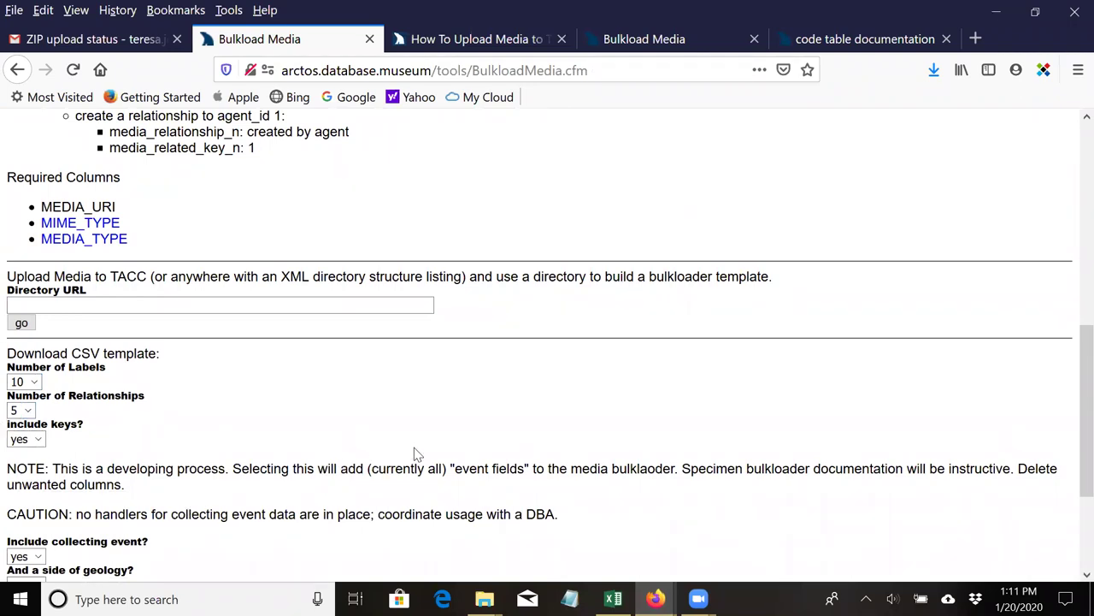
scroll(410, 424, down, 1)
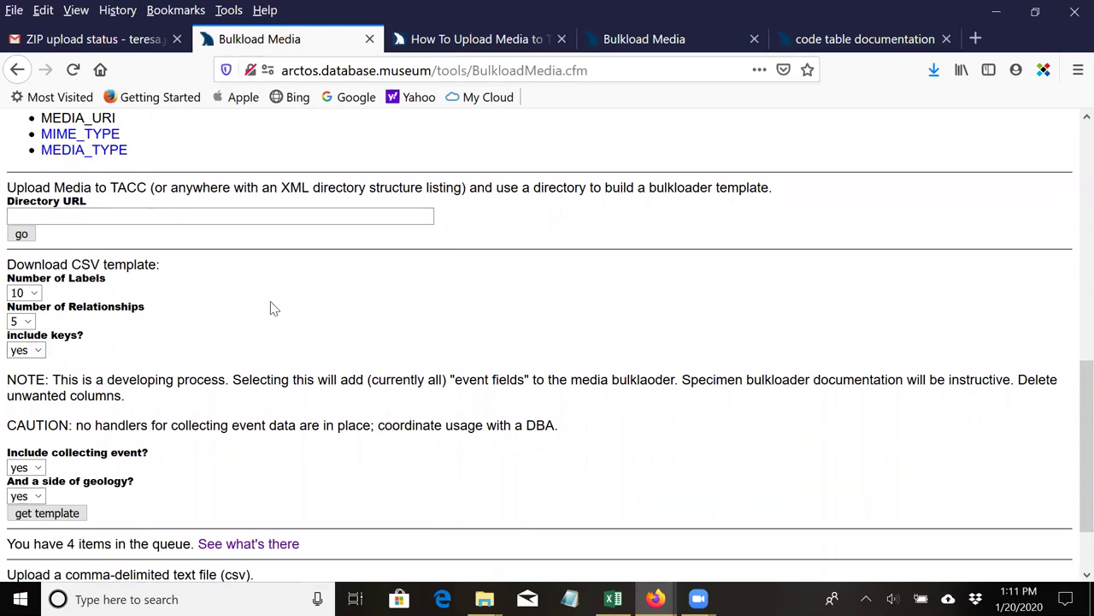
scroll(368, 393, down, 1)
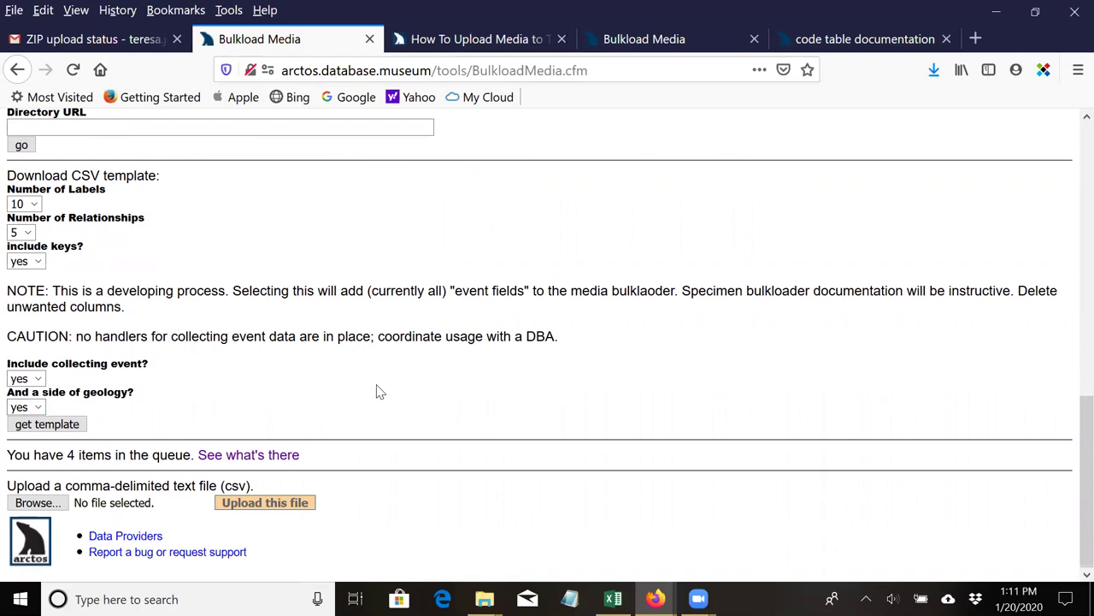
click(35, 503)
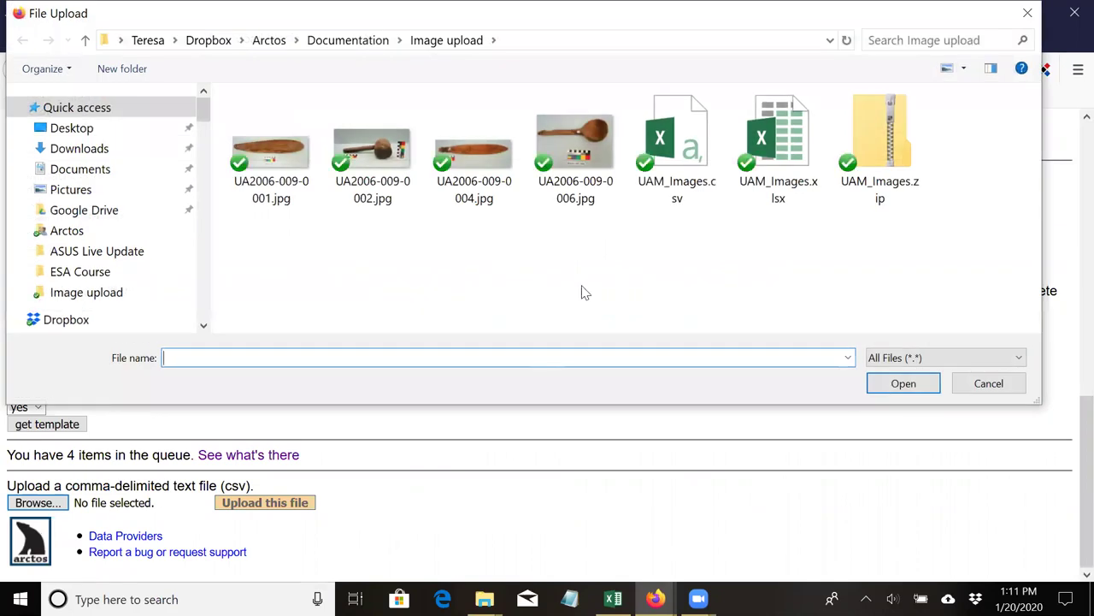
click(684, 176)
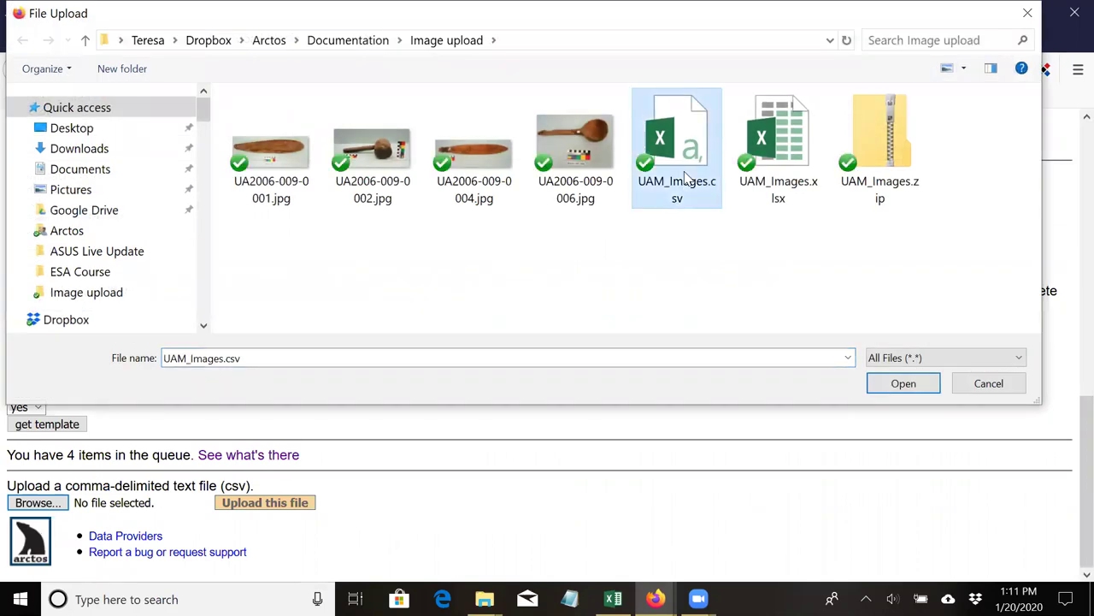
click(896, 389)
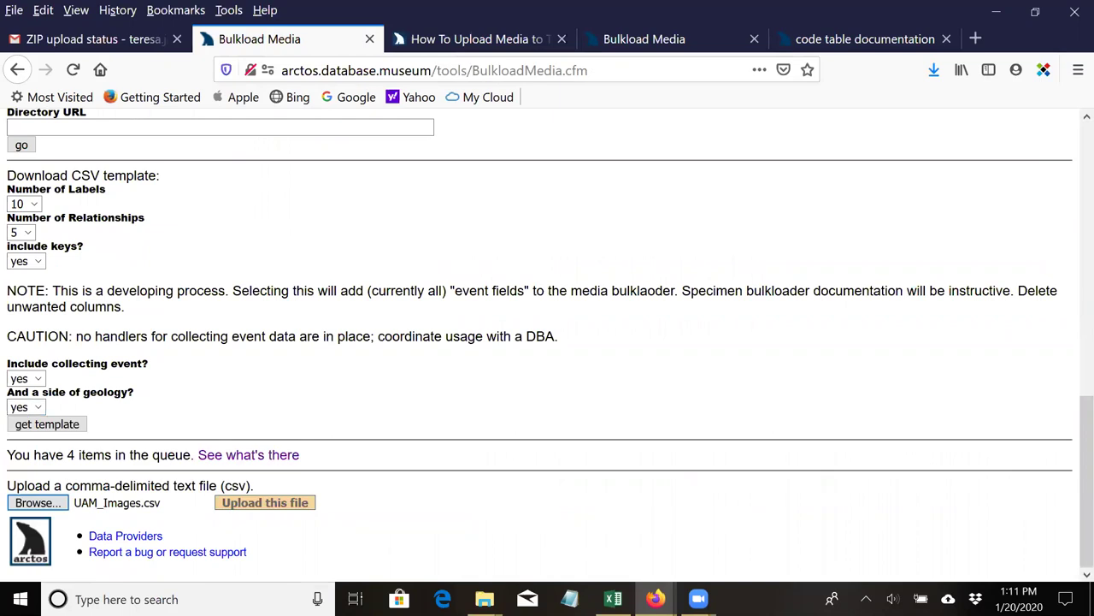
click(265, 505)
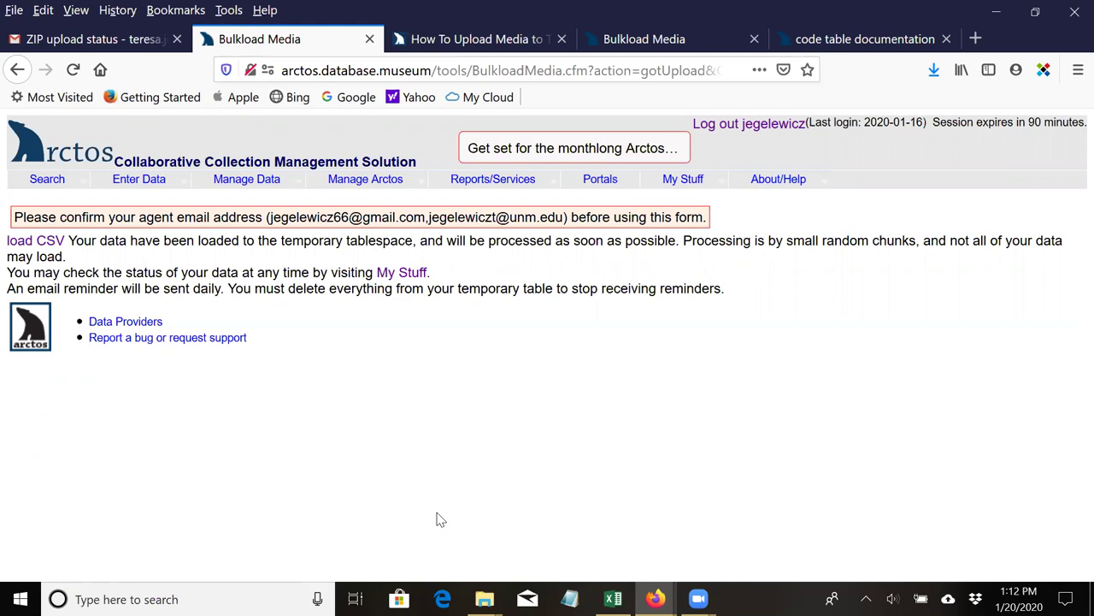
Open the My Stuff list of bulkloader records and examine the STATUS column of the old and new rows.
click(417, 277)
scroll(596, 434, down, 1)
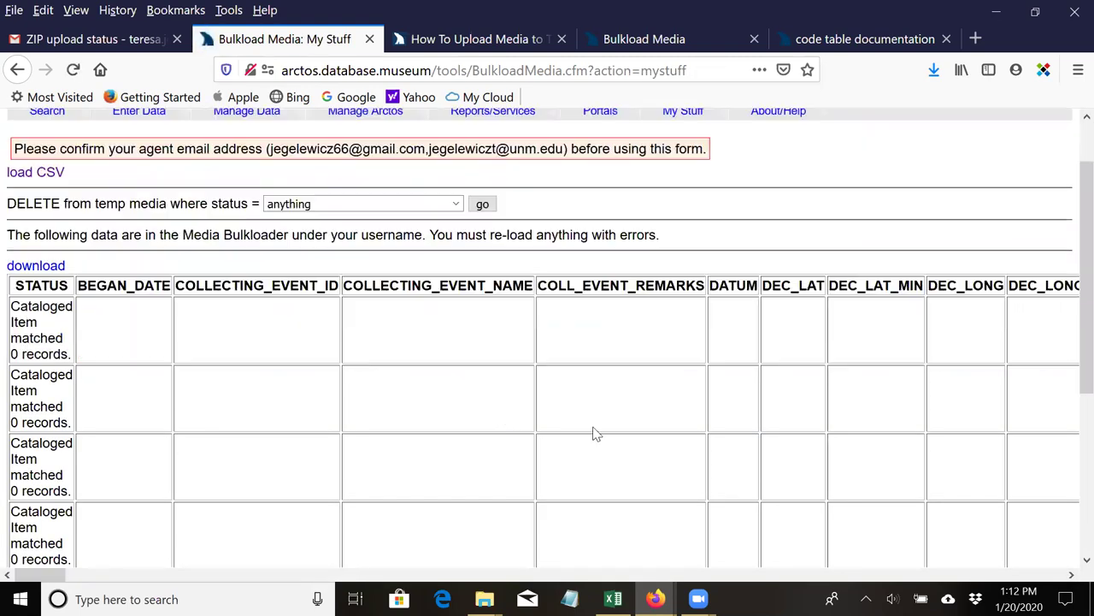
scroll(596, 433, down, 5)
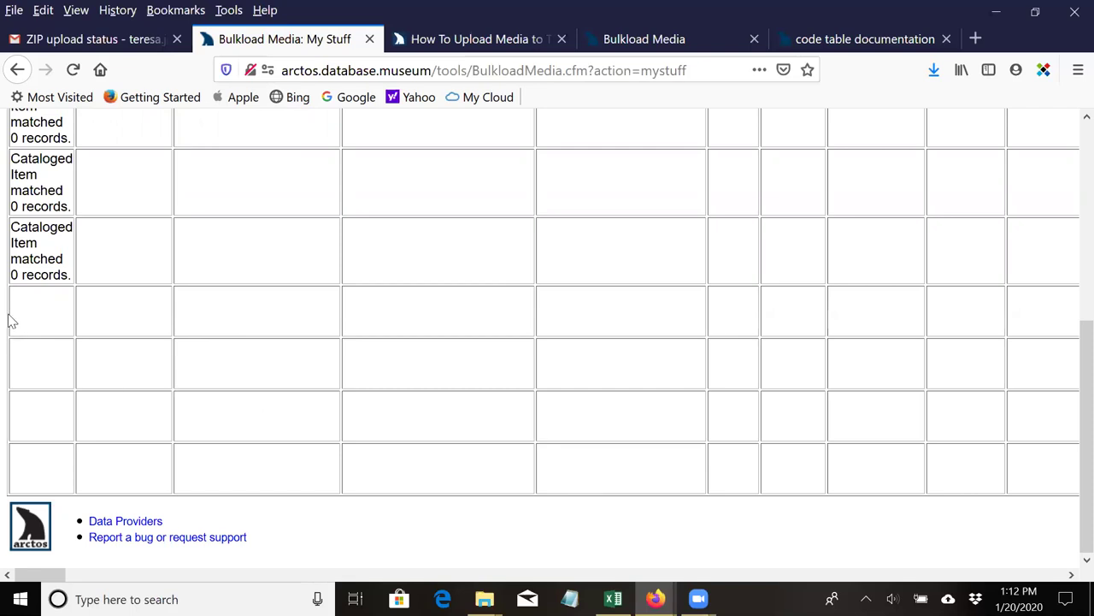
scroll(701, 422, up, 5)
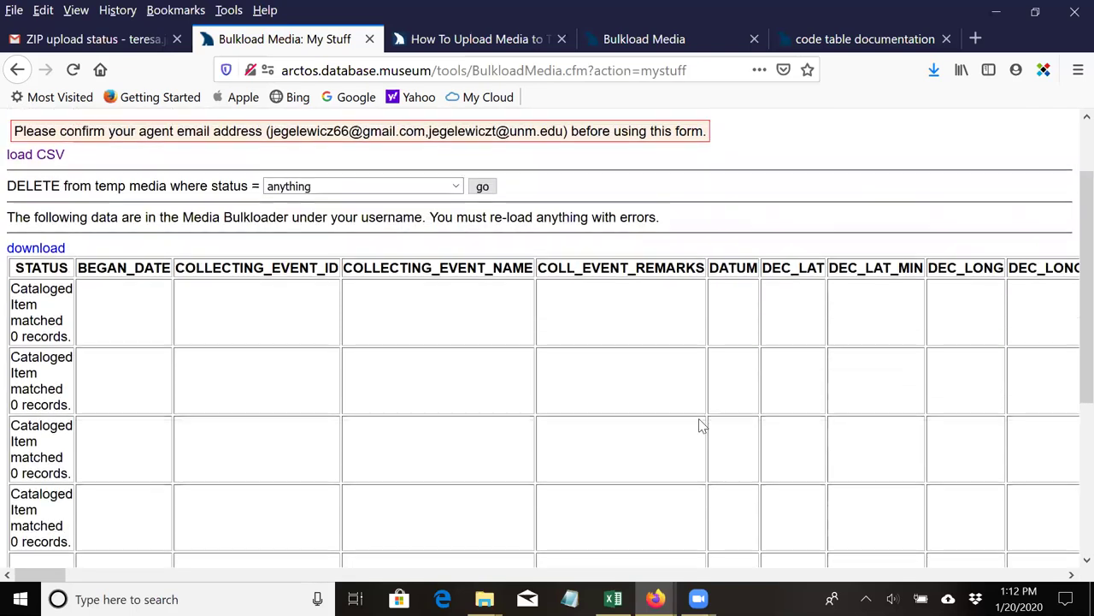
scroll(701, 424, up, 2)
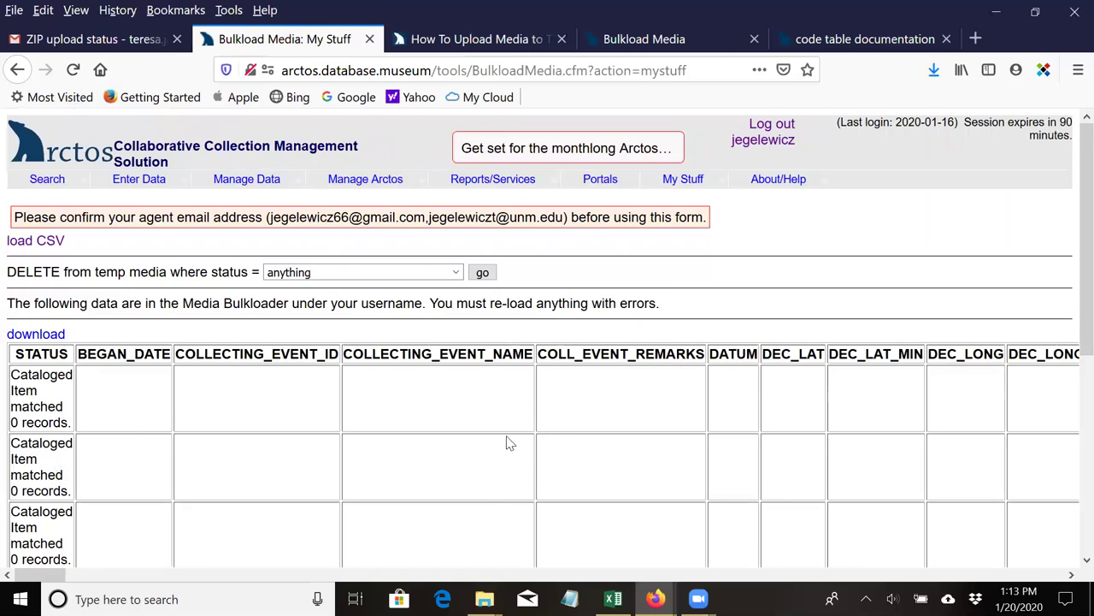
scroll(561, 447, down, 2)
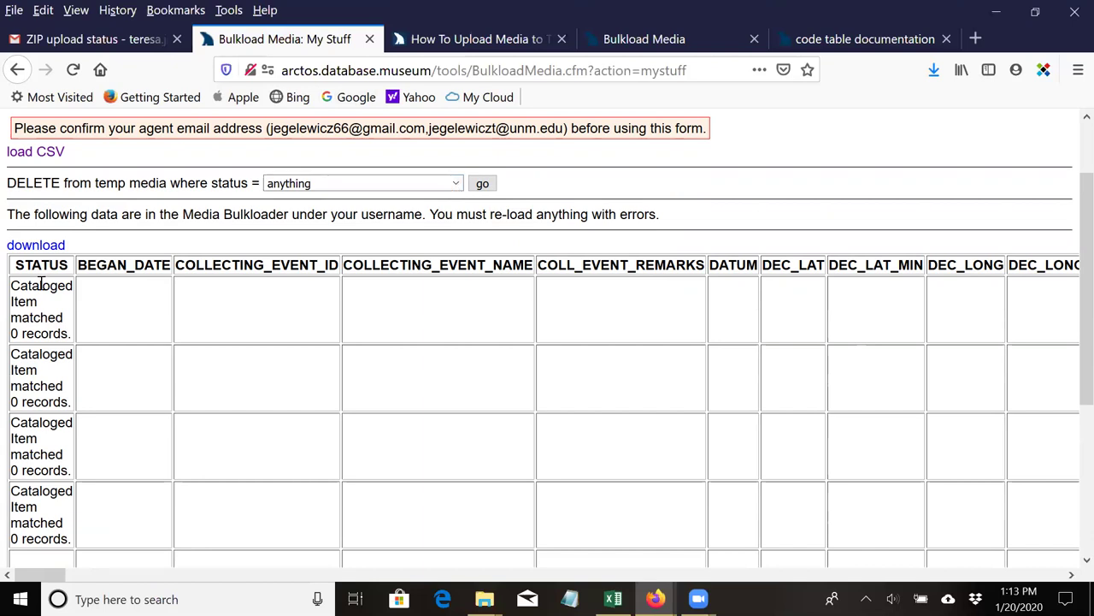
Delete the temp media records with status "Cataloged Item matched 0 records." and return to the list of remaining records.
click(456, 184)
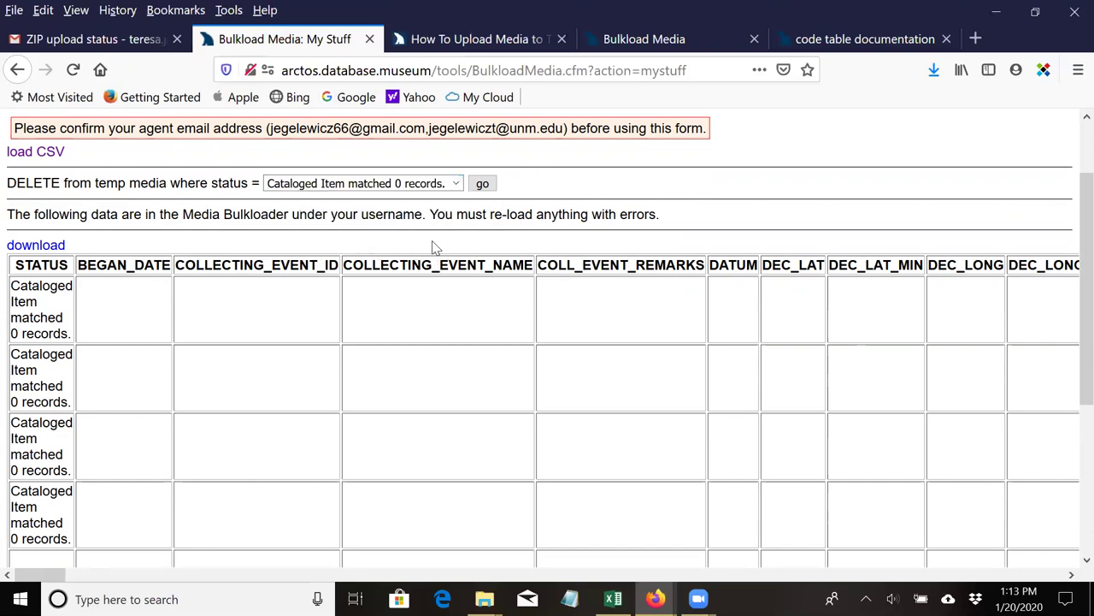
click(482, 183)
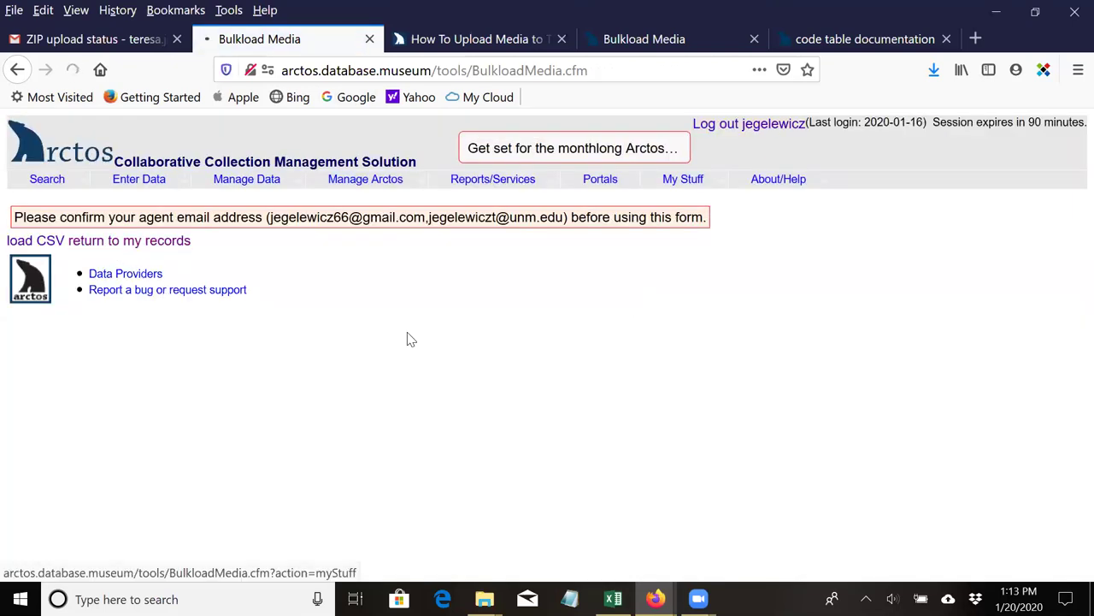
scroll(851, 449, down, 1)
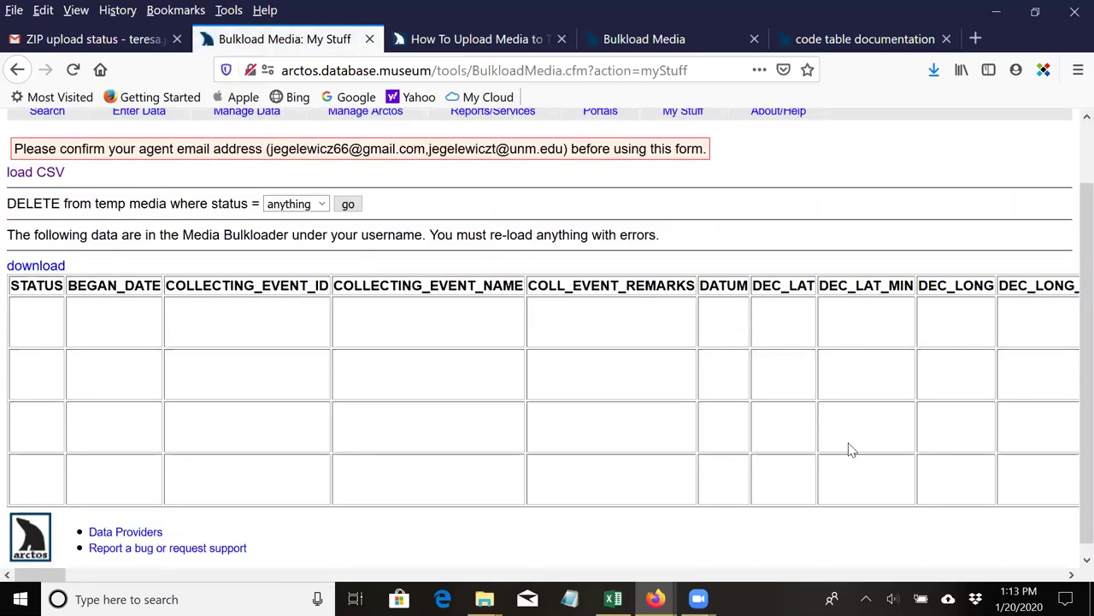
scroll(855, 452, down, 1)
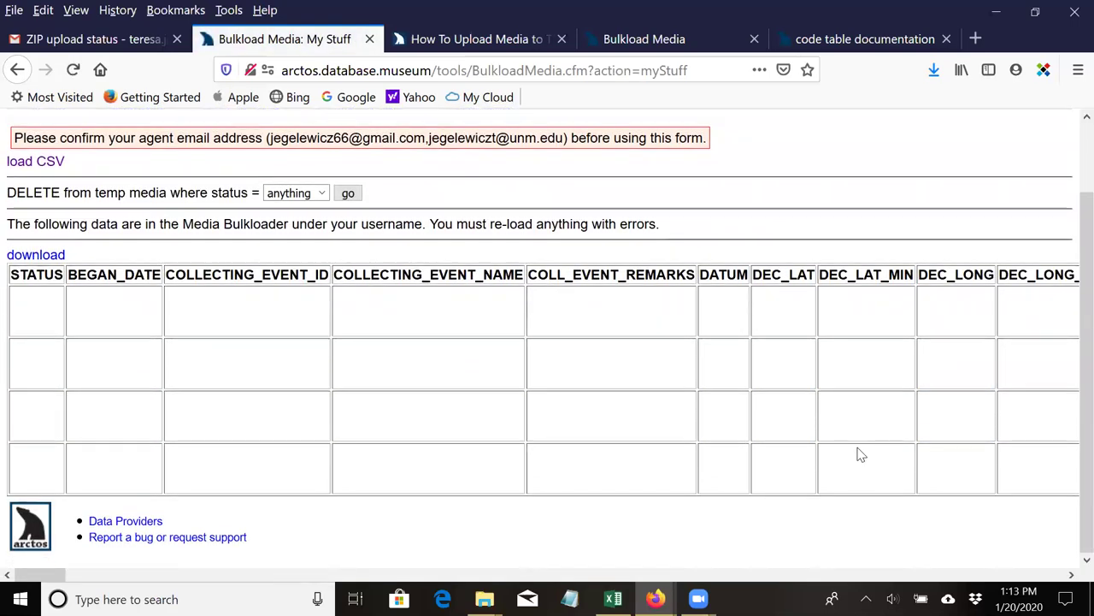
Switch to the How To Upload Media to TACC handbook page and review the Small Batch Uploads section through Modify Media Metadata Bulkload File.
scroll(860, 453, up, 2)
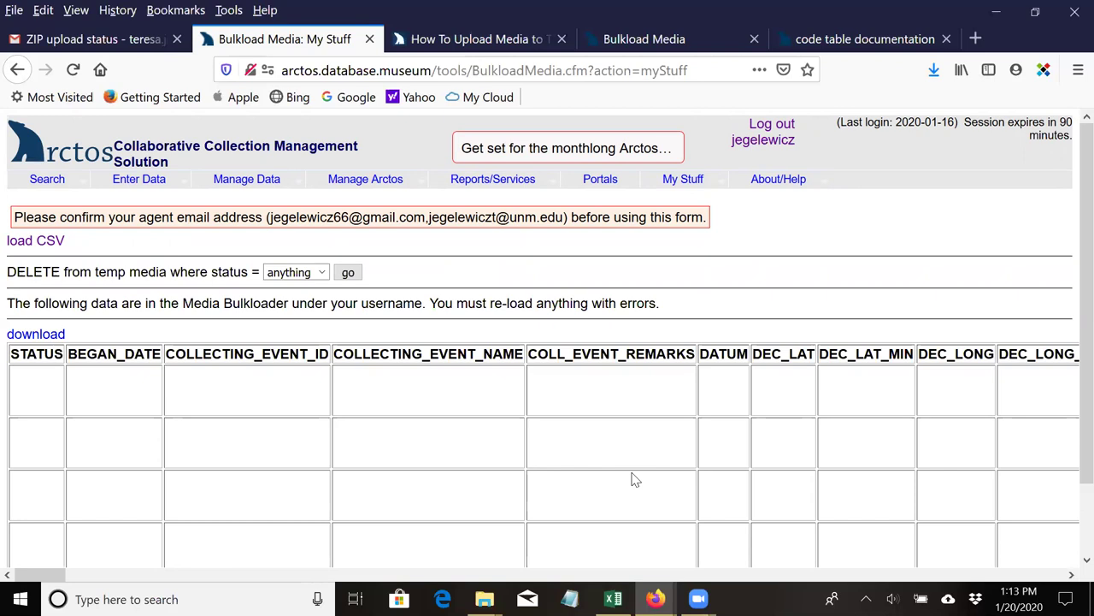
click(466, 39)
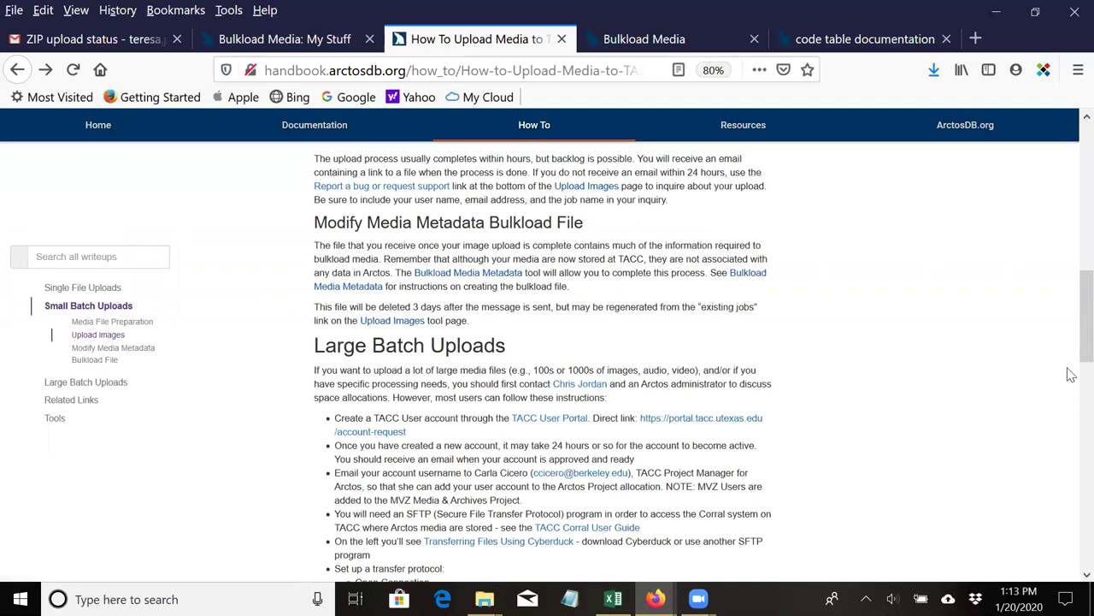
scroll(1071, 271, up, 10)
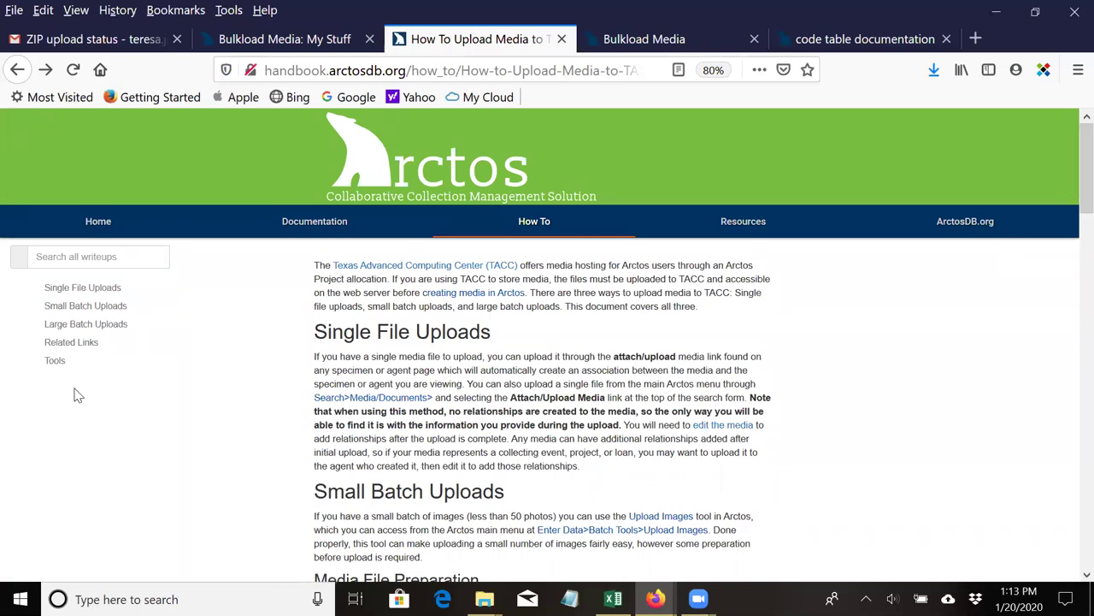
click(77, 307)
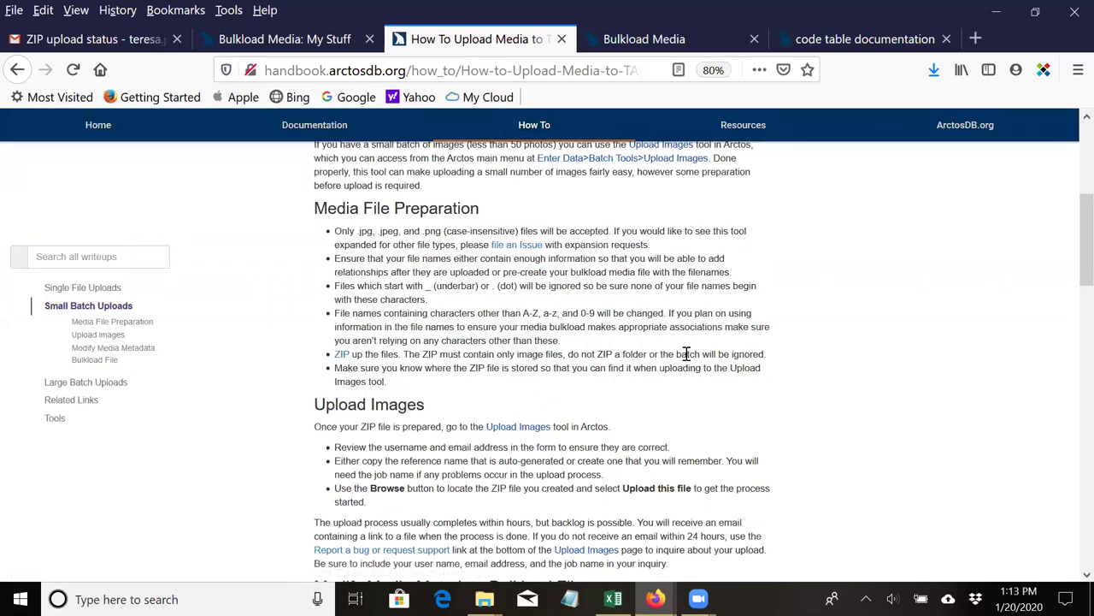
scroll(687, 354, up, 1)
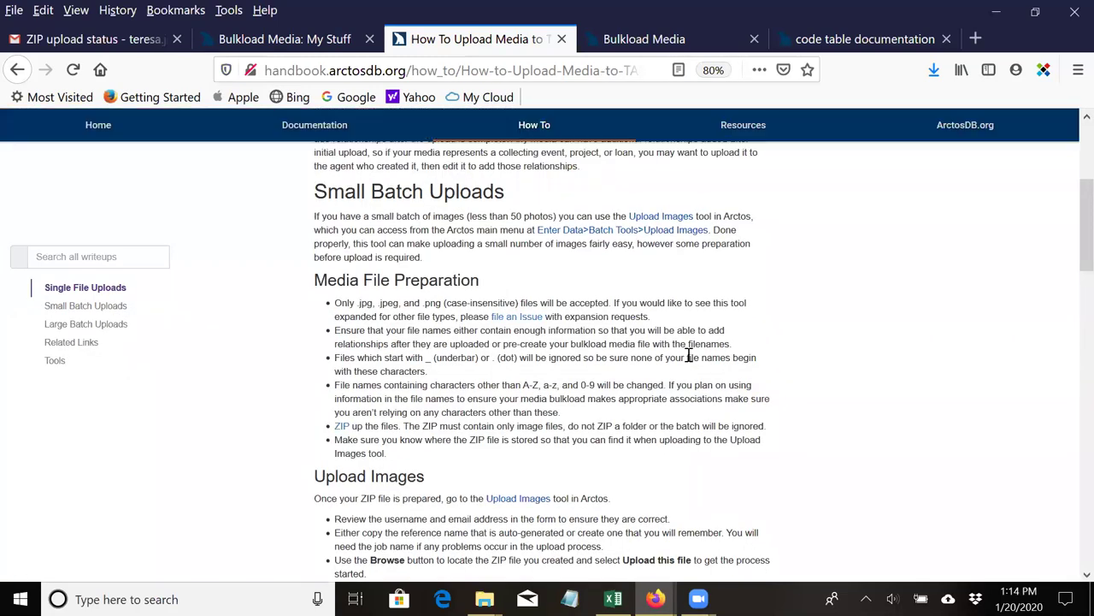
scroll(688, 358, down, 3)
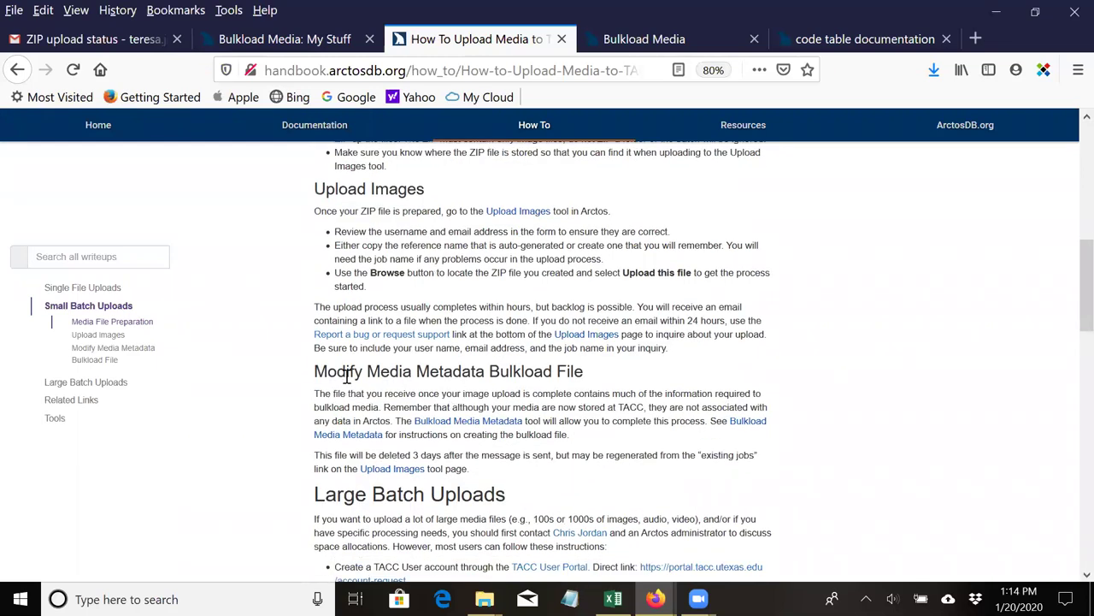